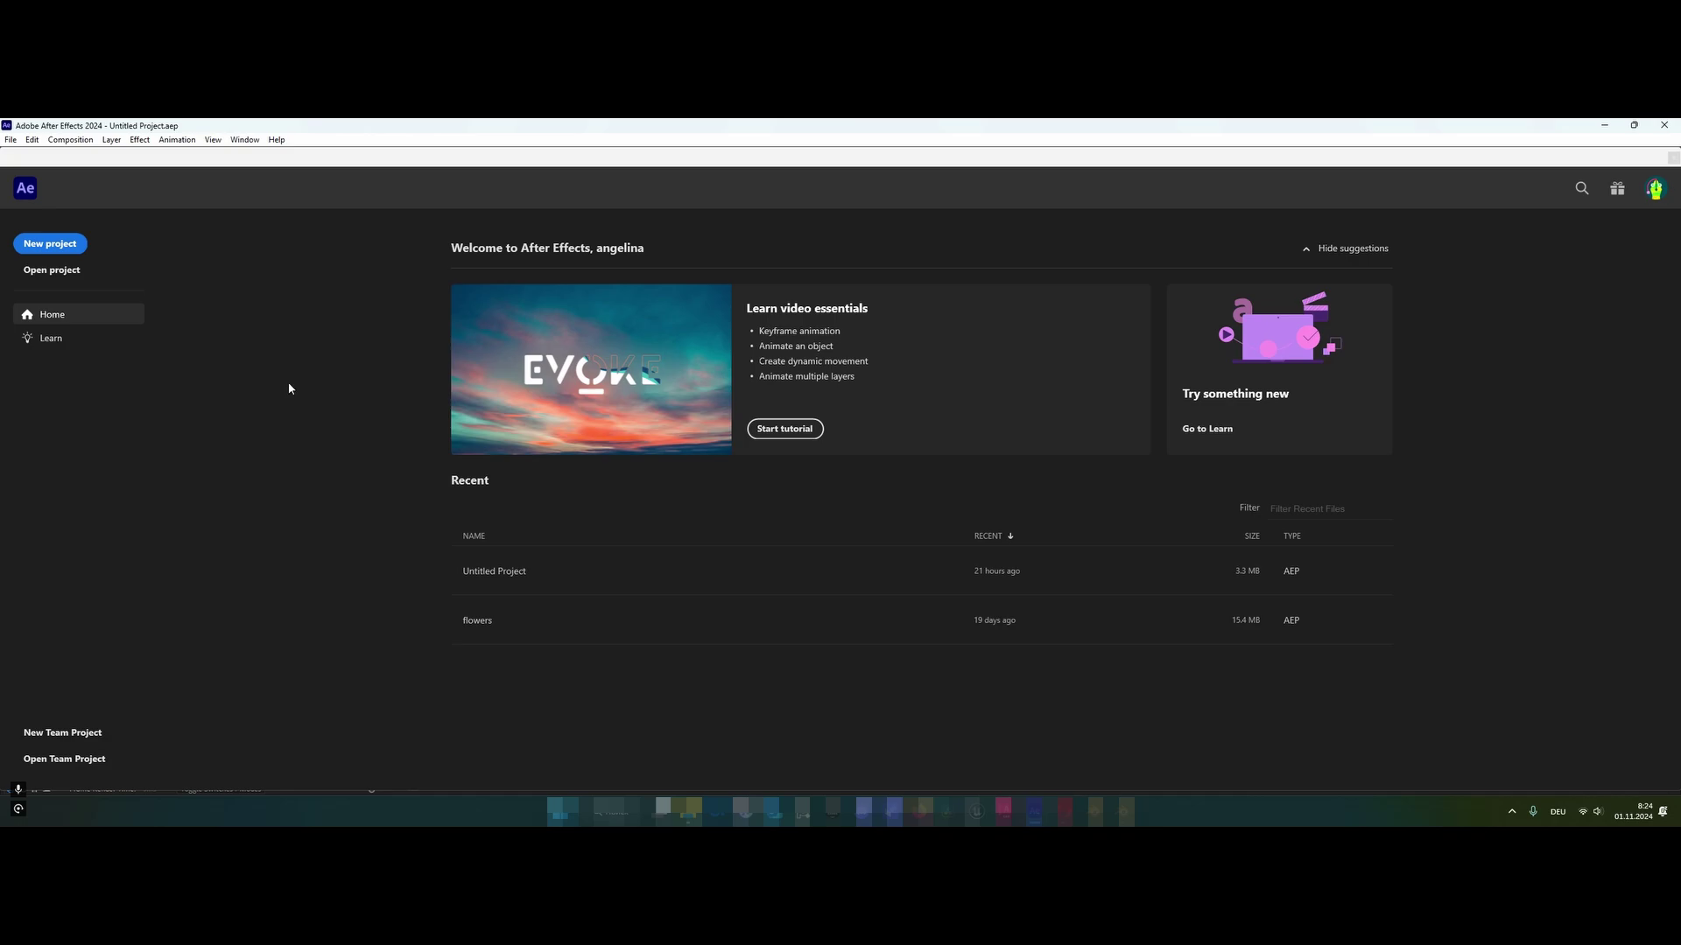
- Start a new project, import flowers.mov and build a flowers composition from it
click(50, 244)
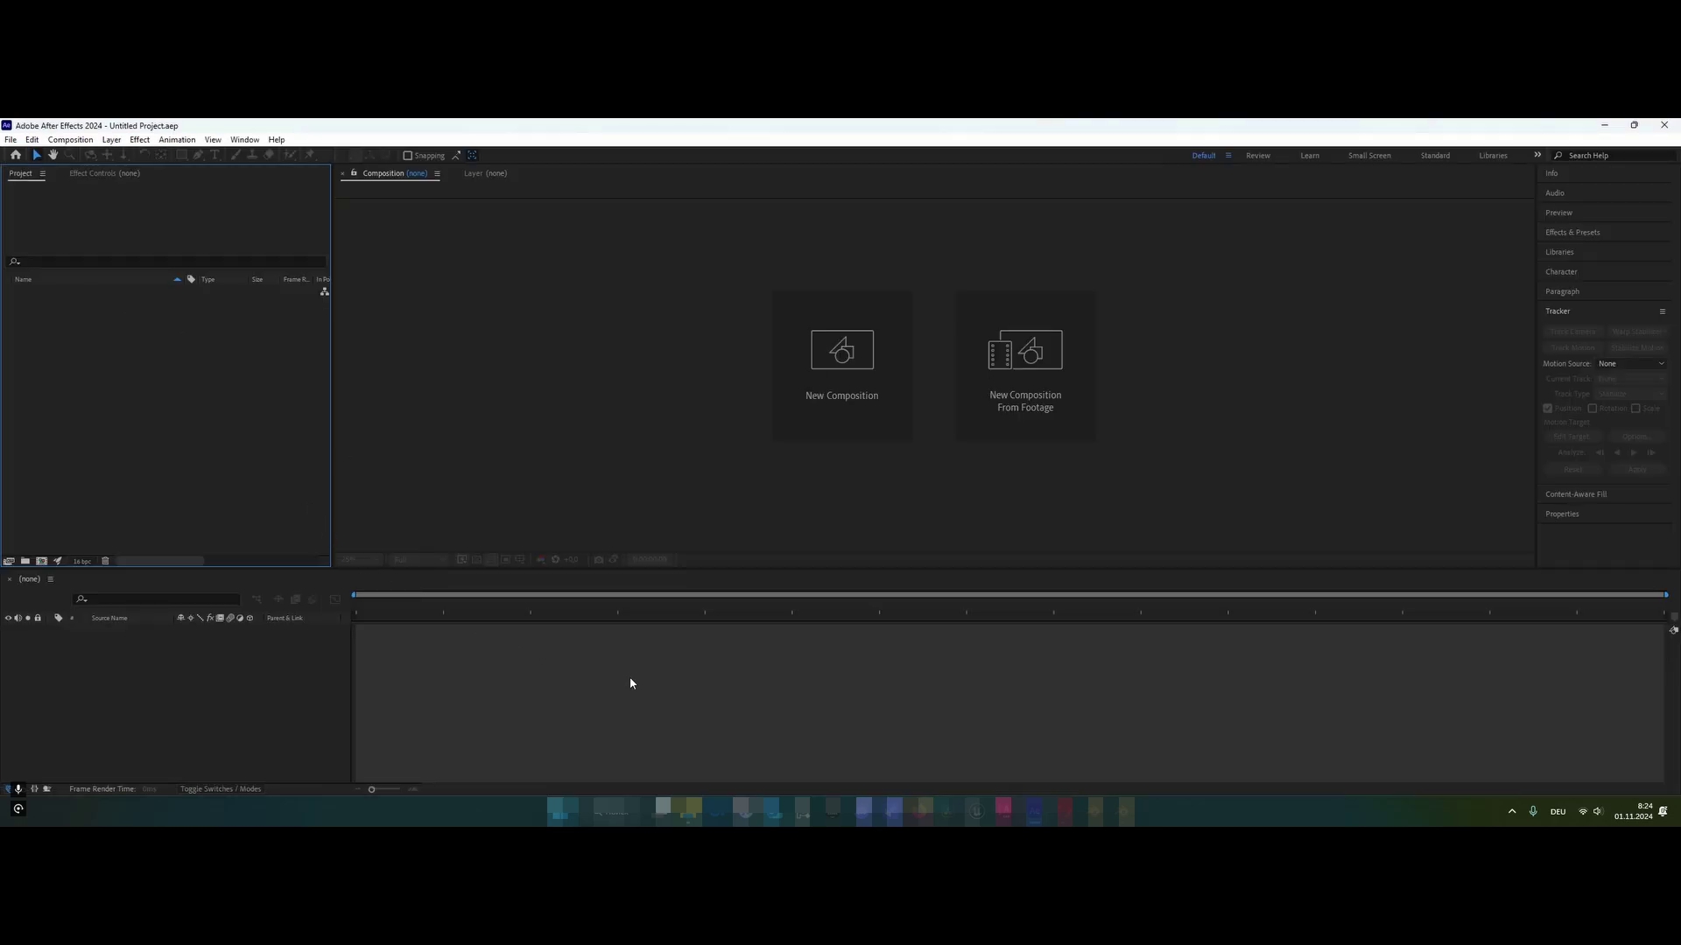
click(689, 818)
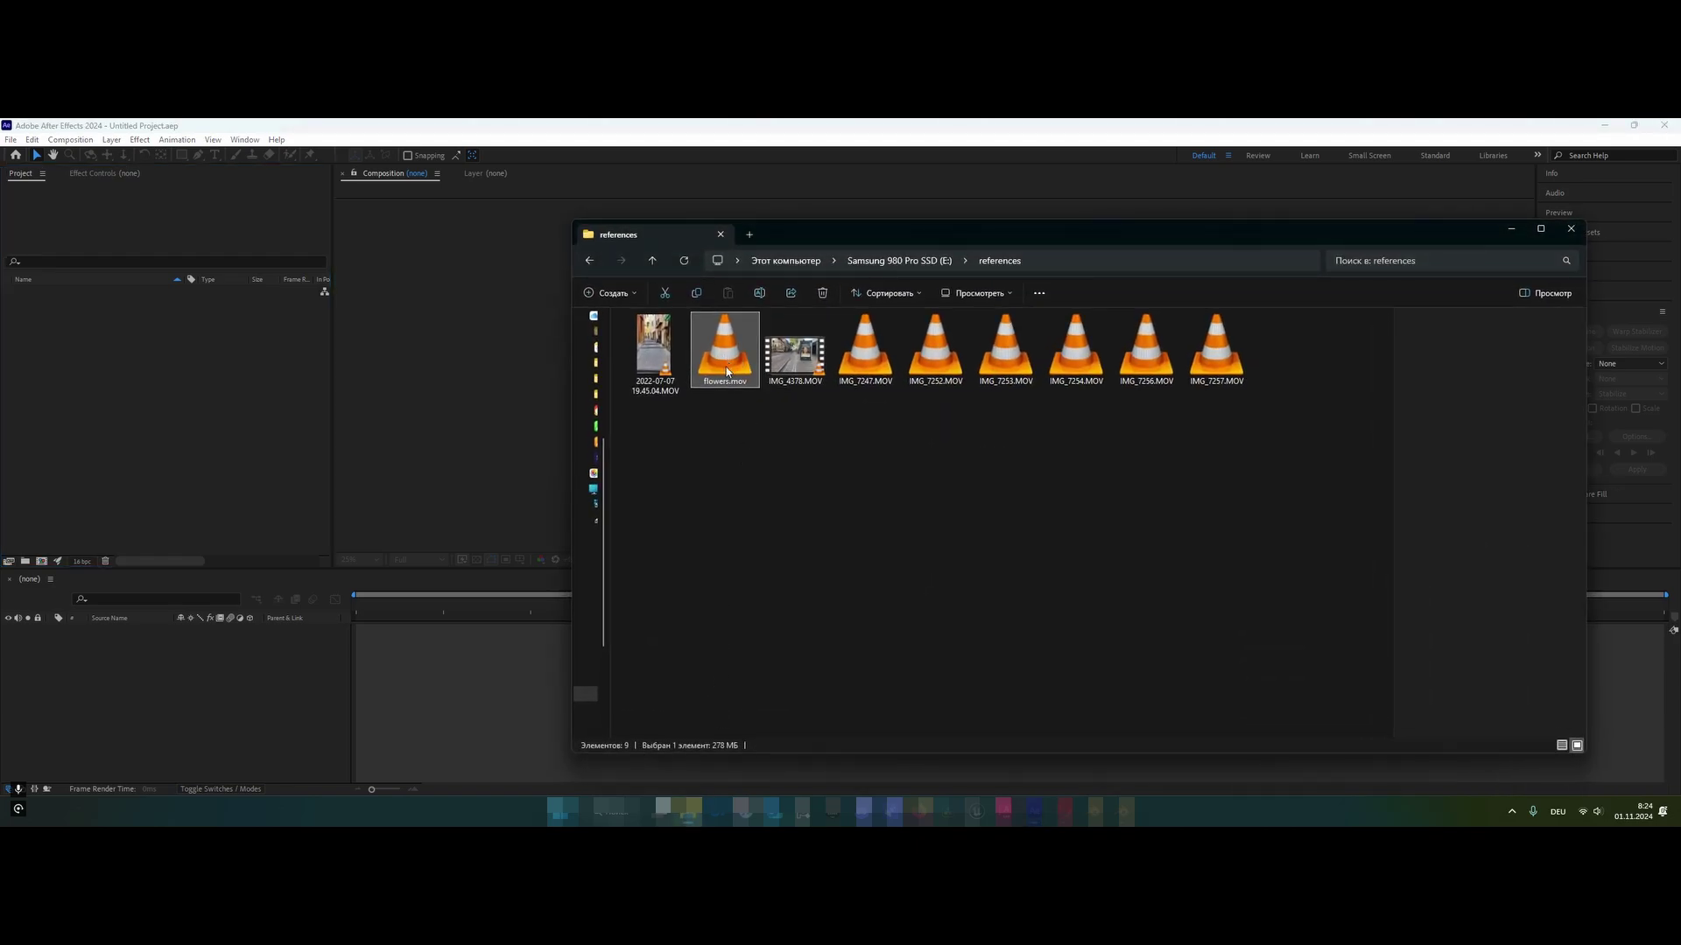
drag(725, 371, 160, 425)
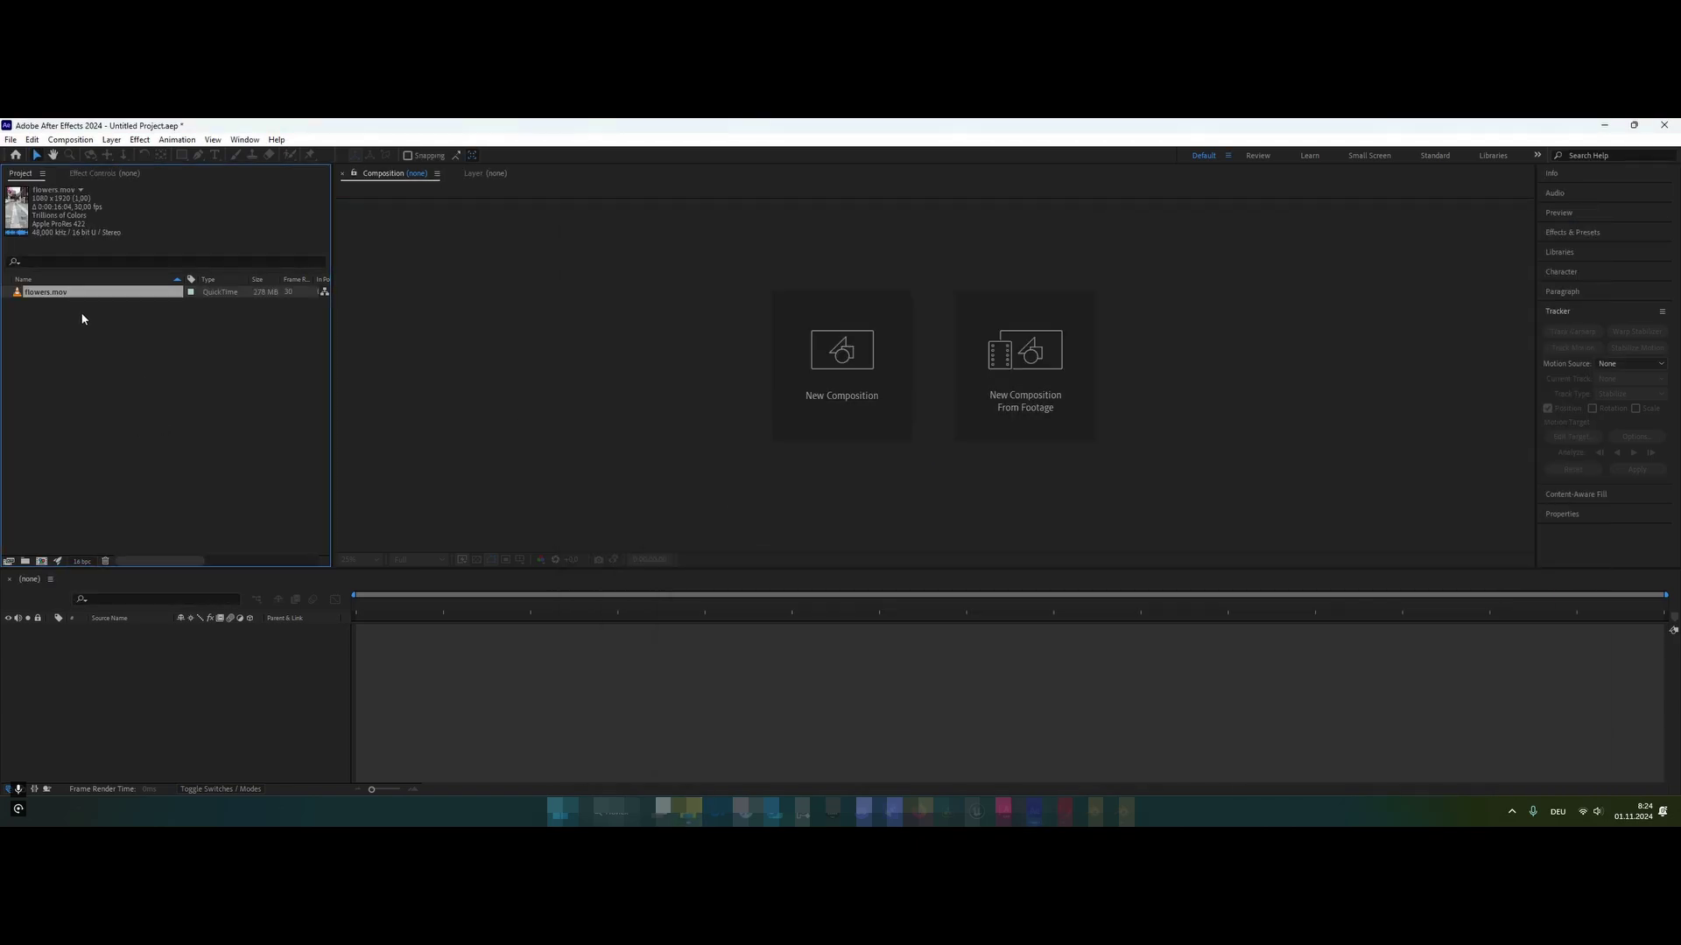
drag(90, 295, 94, 665)
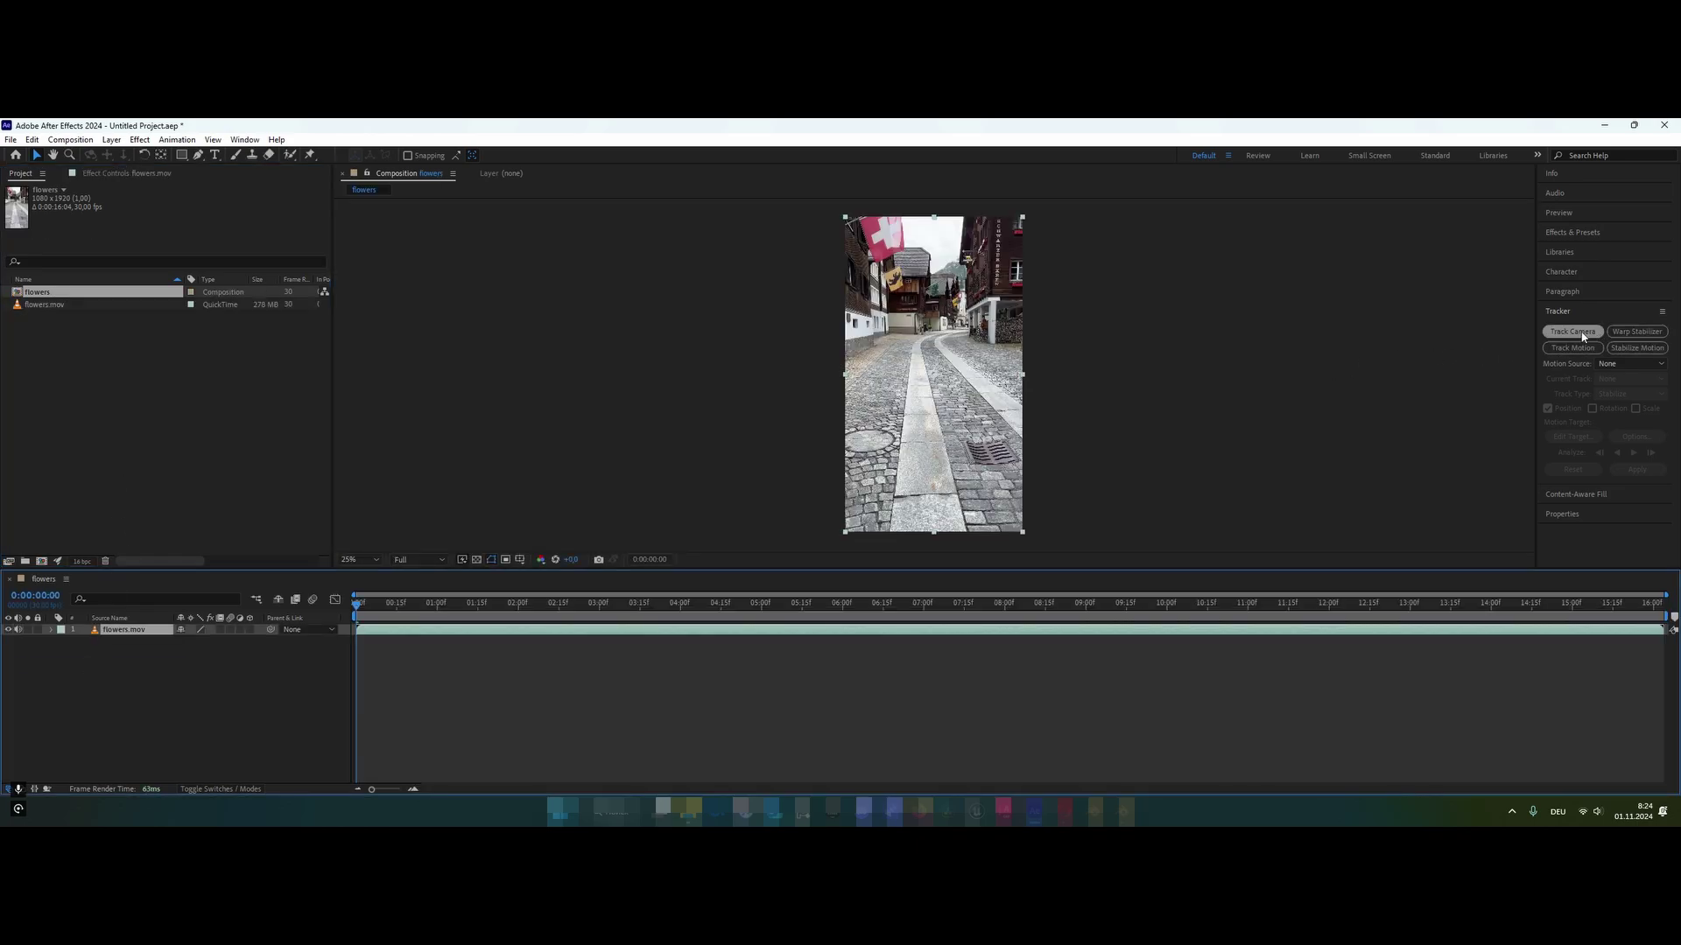
- Camera-track the street footage and create Track Solid 1 with a 3D Tracker Camera on the ground
click(1572, 332)
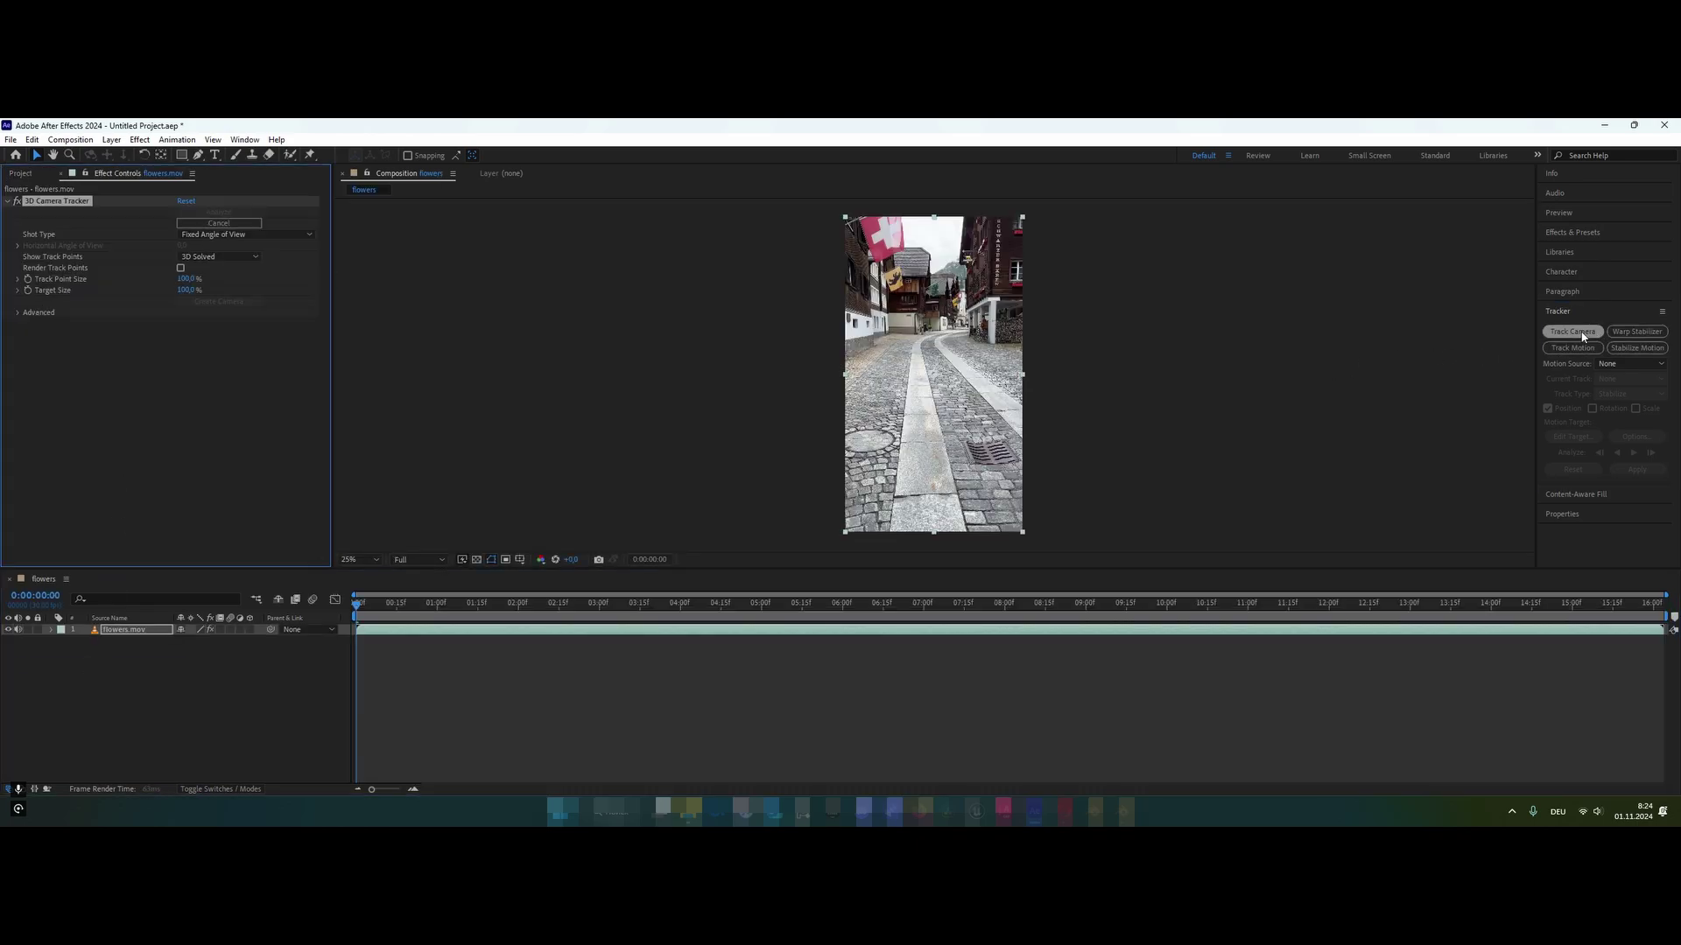
click(17, 313)
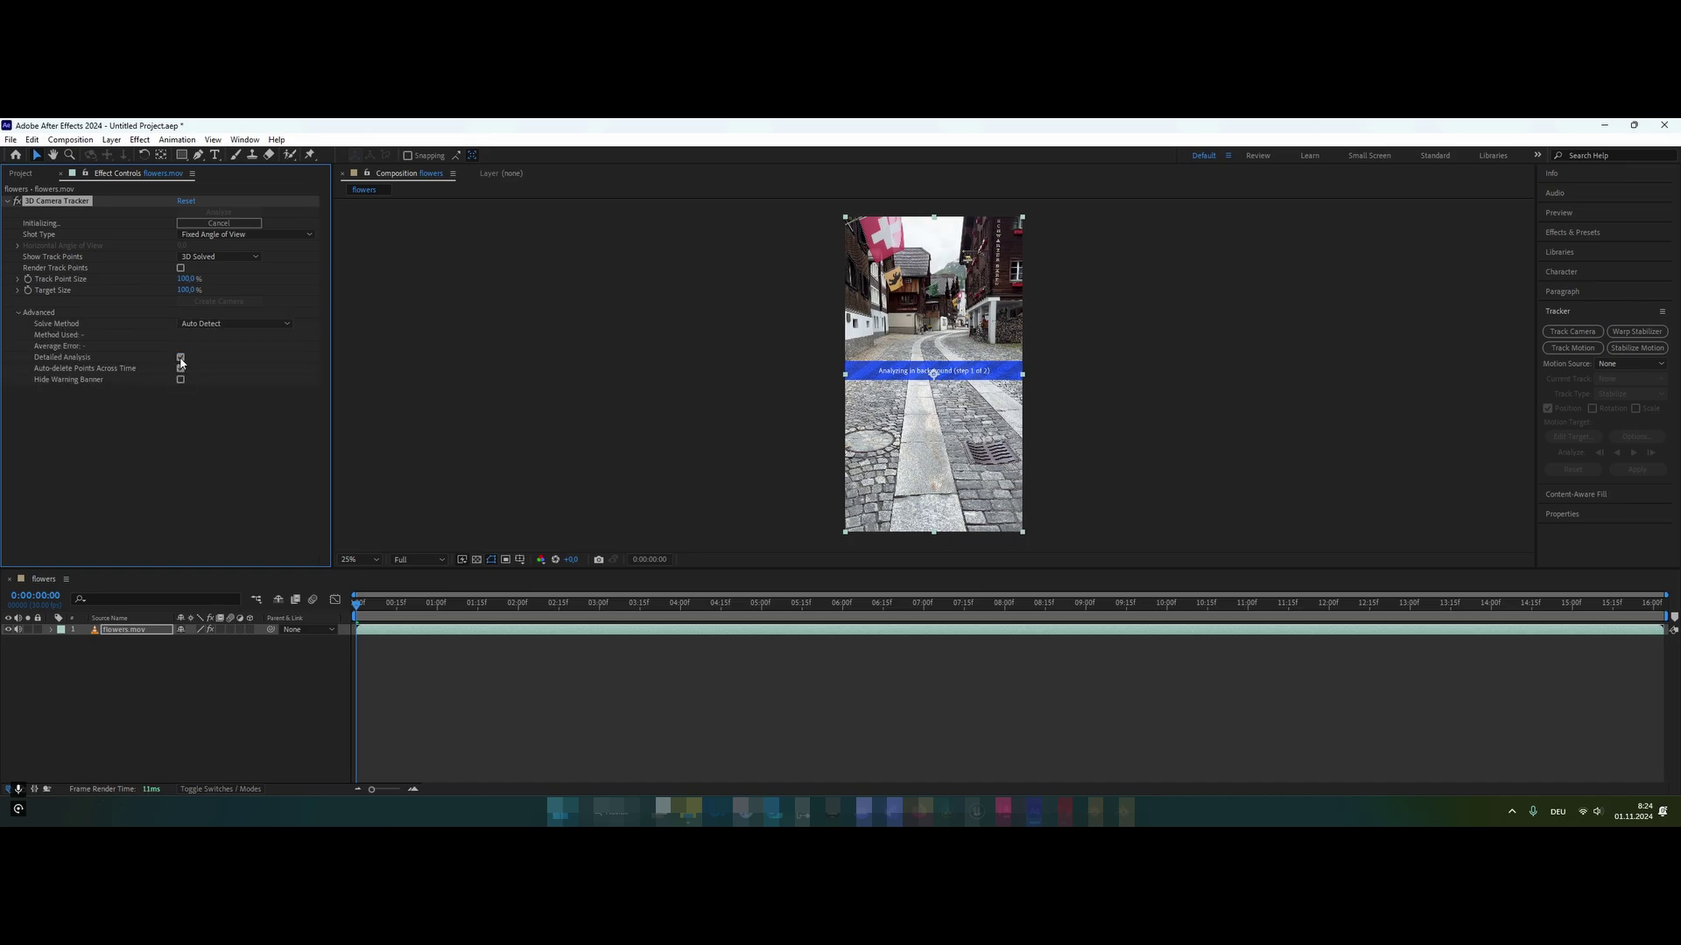
right_click(918, 393)
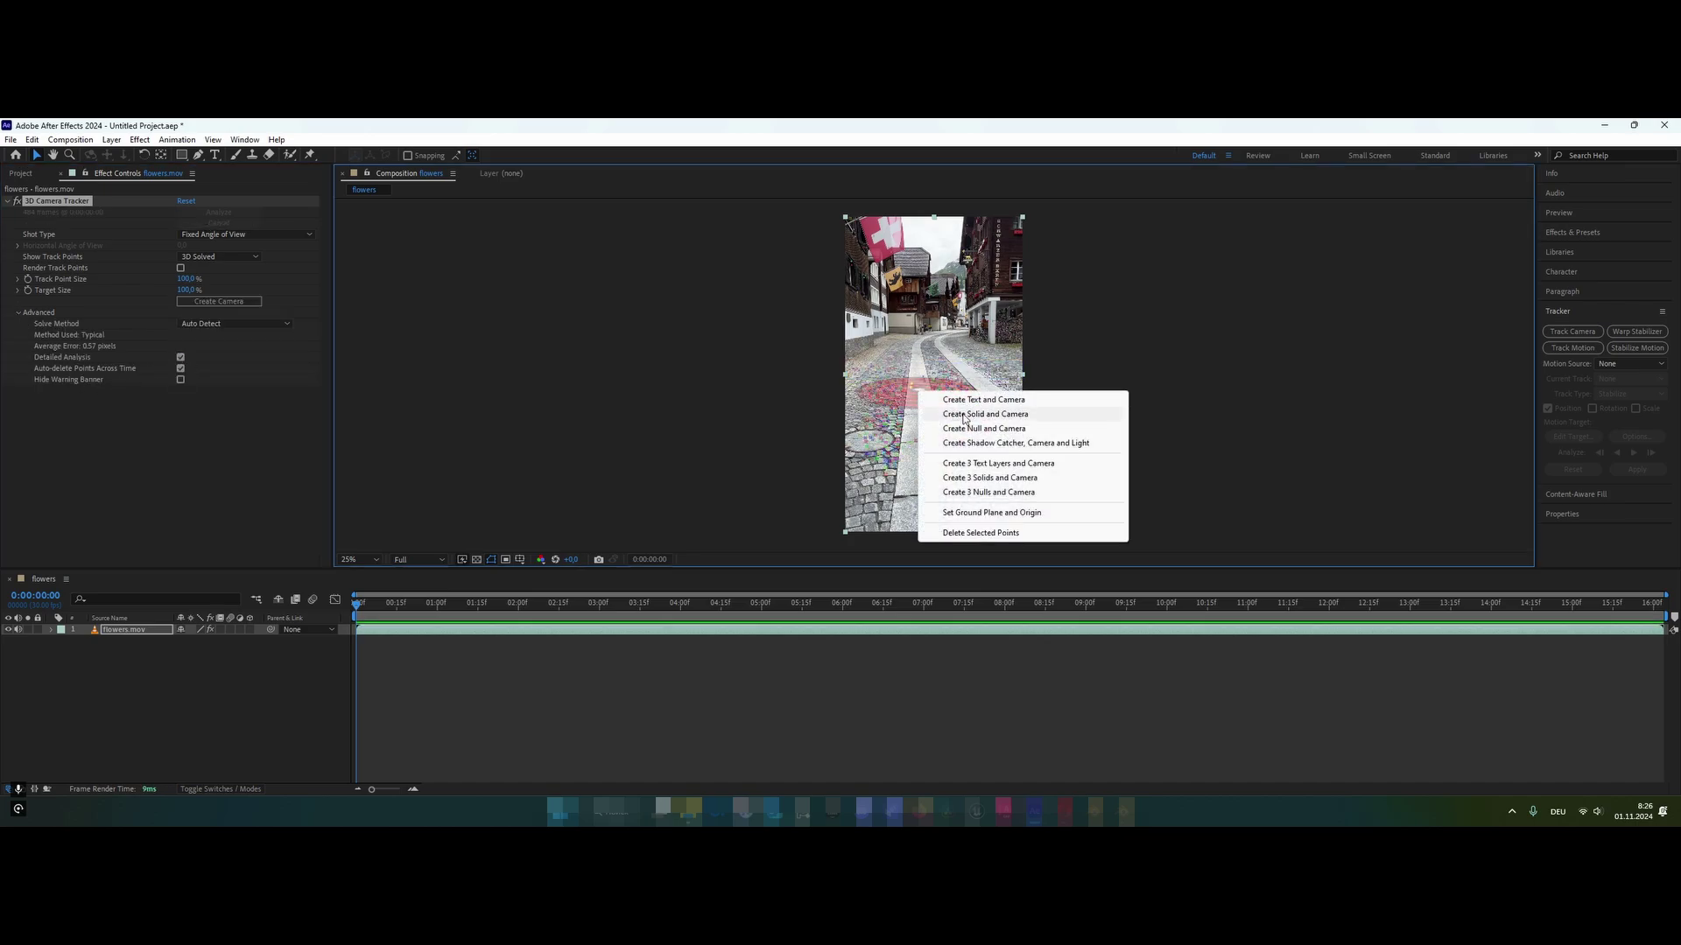
click(964, 415)
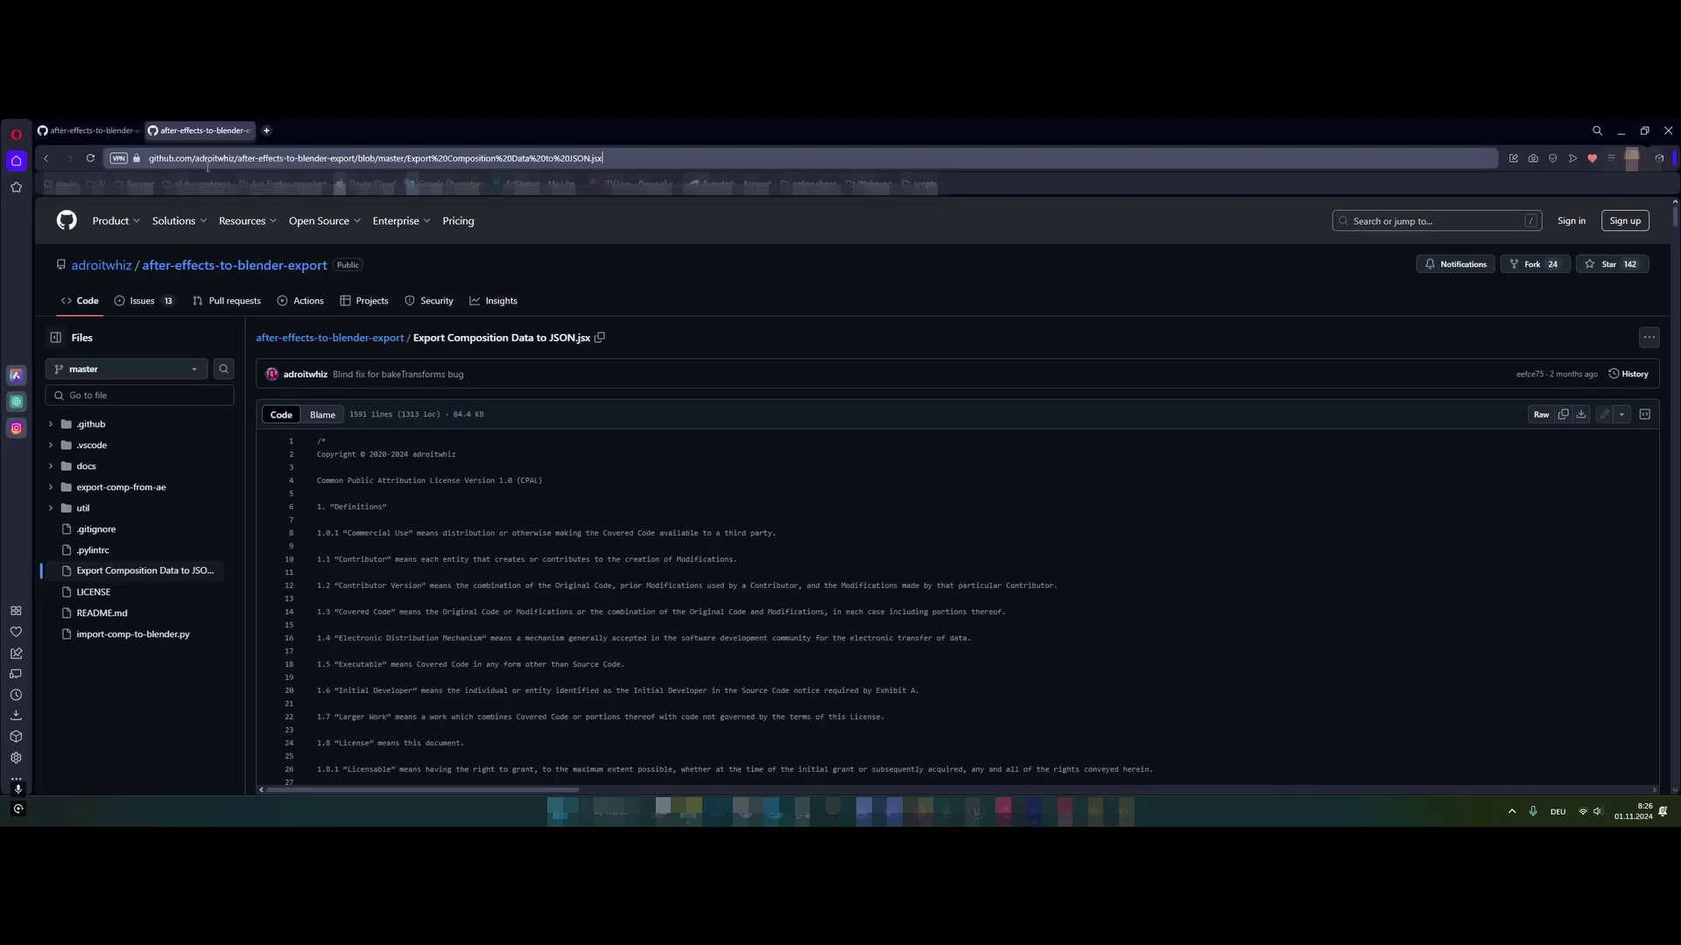
- Compare the Export Composition Data to JSON.jsx and import-comp-to-blender.py scripts on GitHub
click(92, 129)
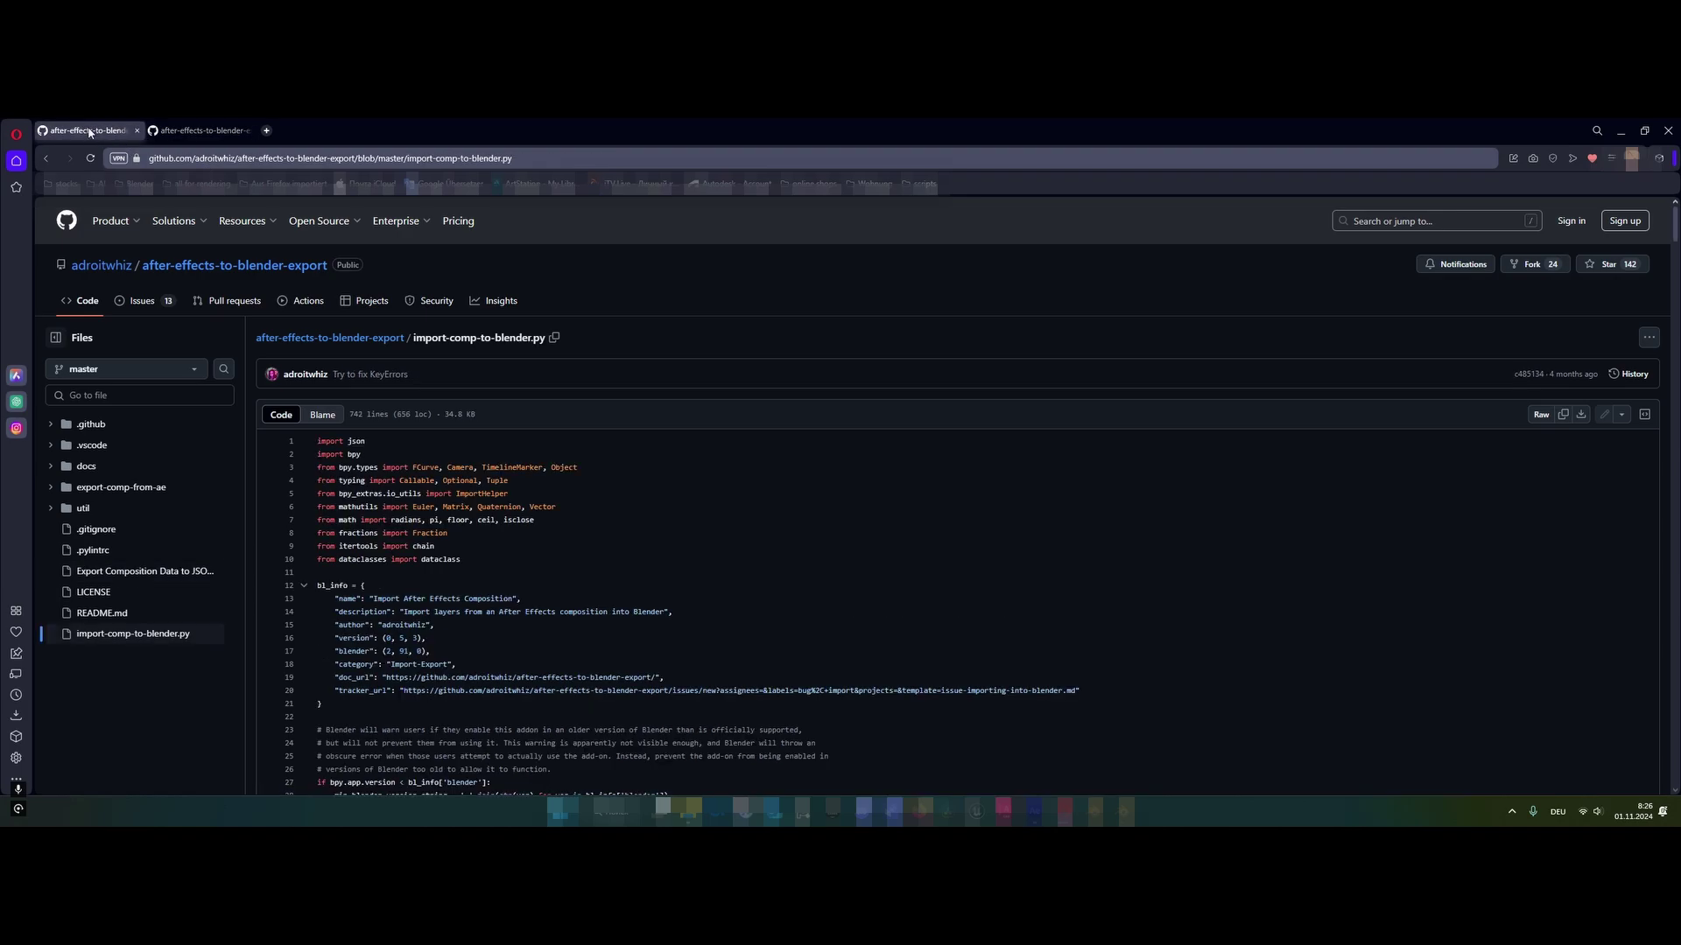
click(200, 130)
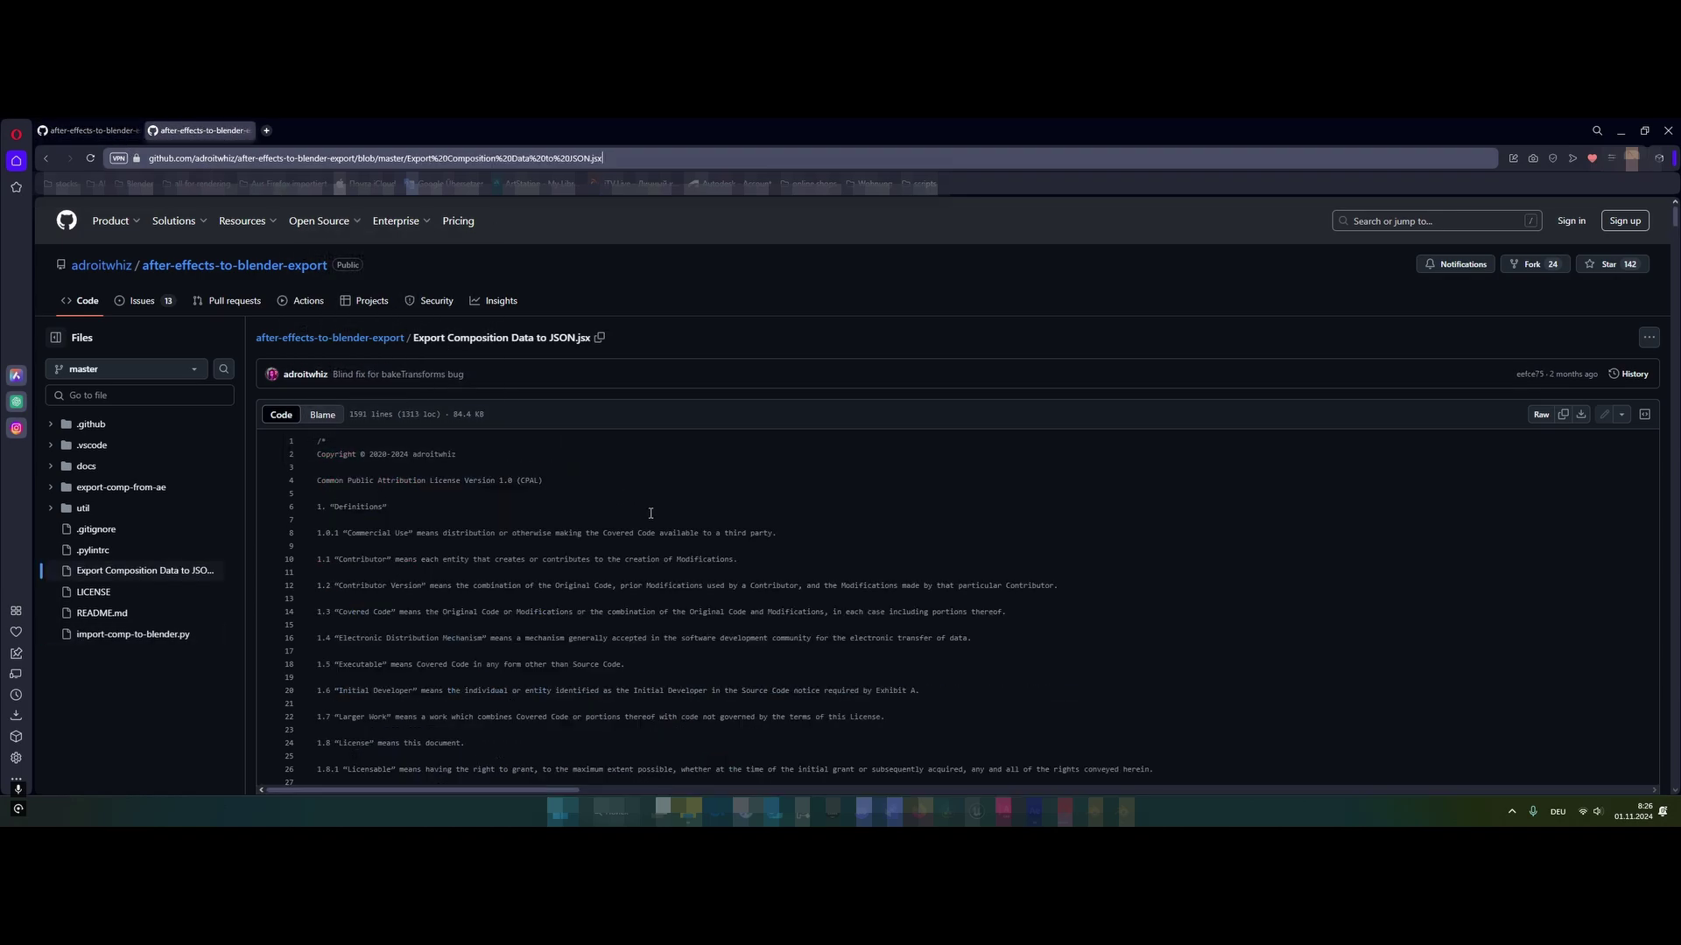
click(86, 135)
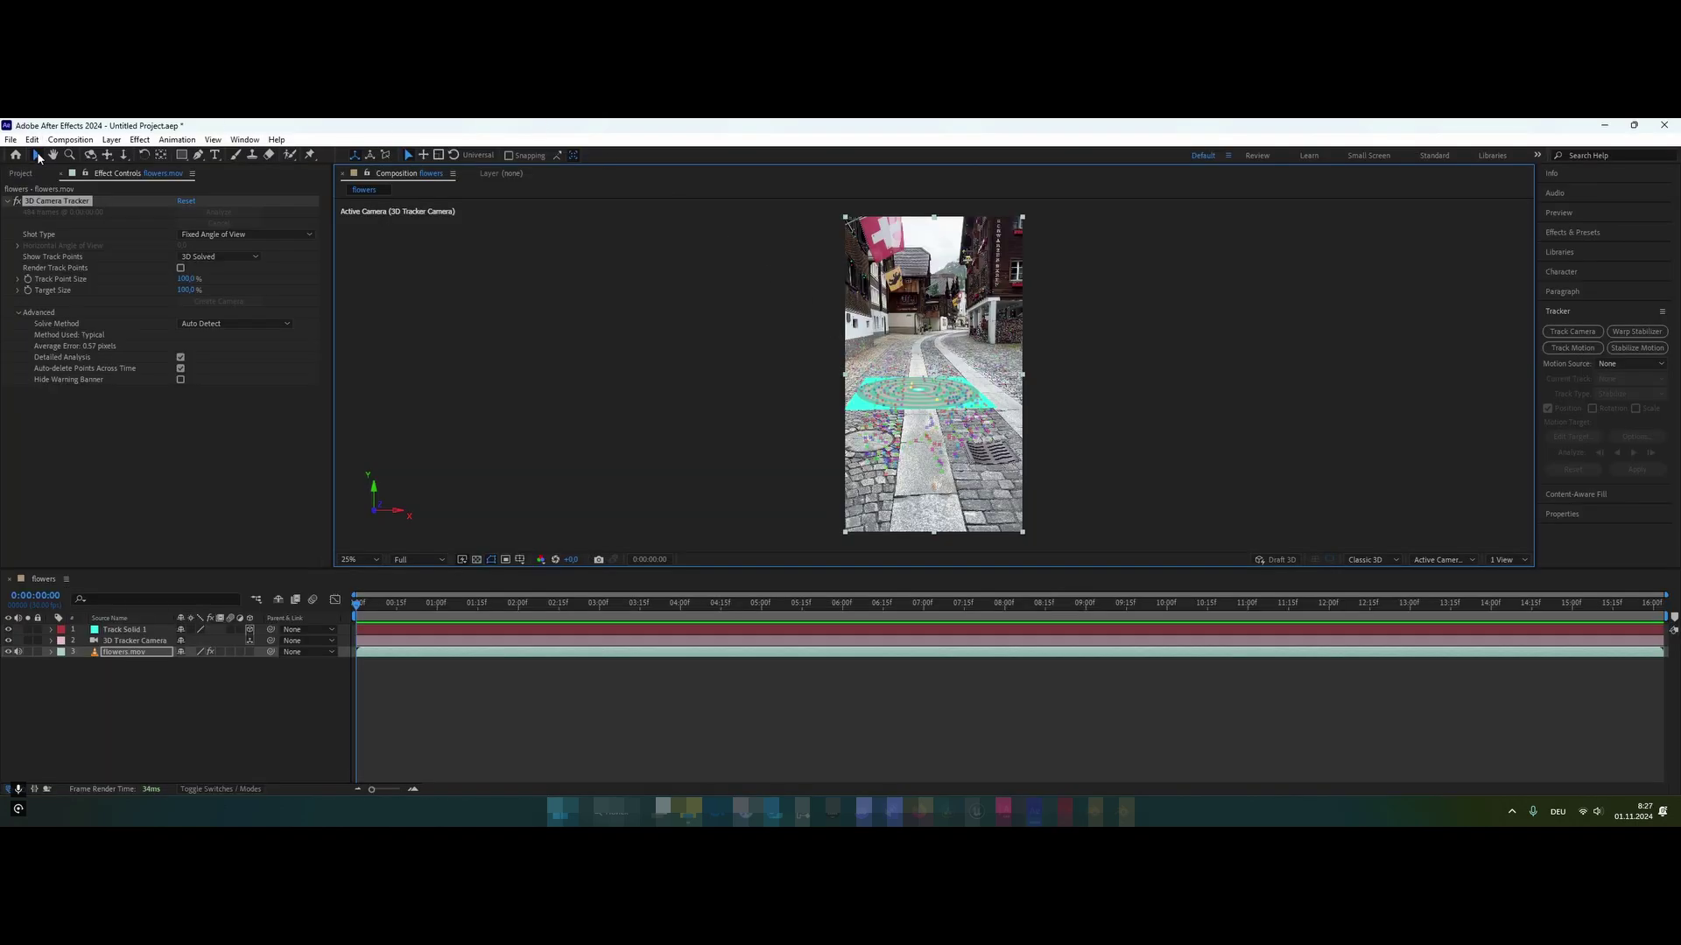
click(10, 139)
mouse_move(37, 506)
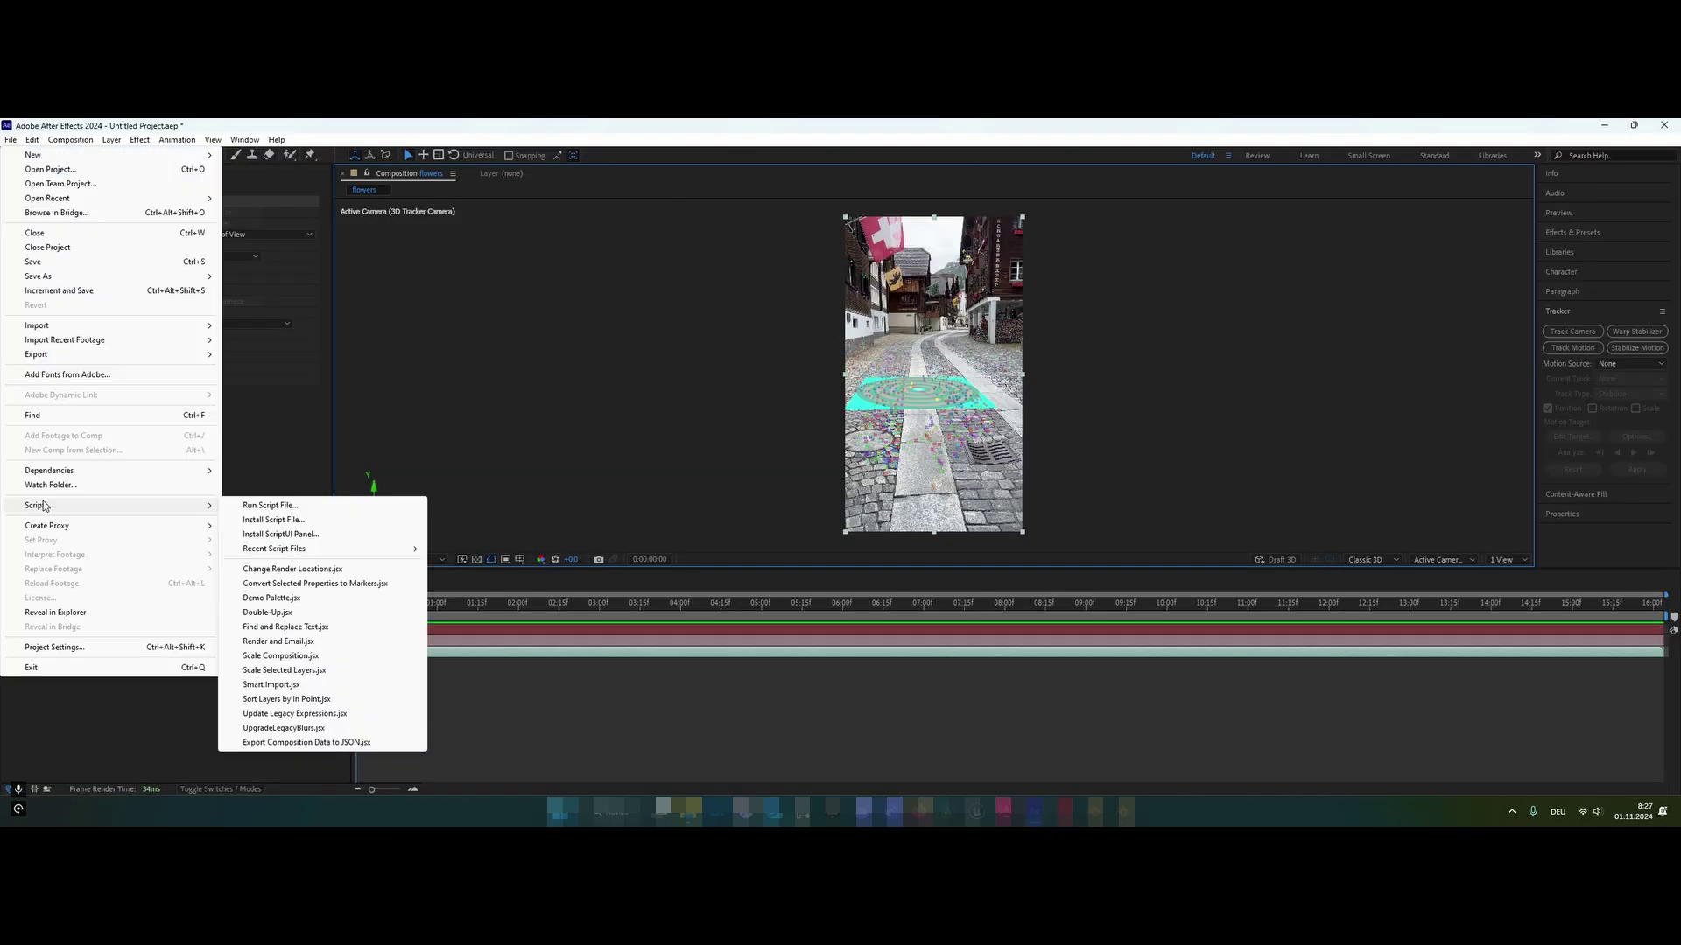
- Install Export Composition Data to JSON.jsx as an After Effects script
click(271, 522)
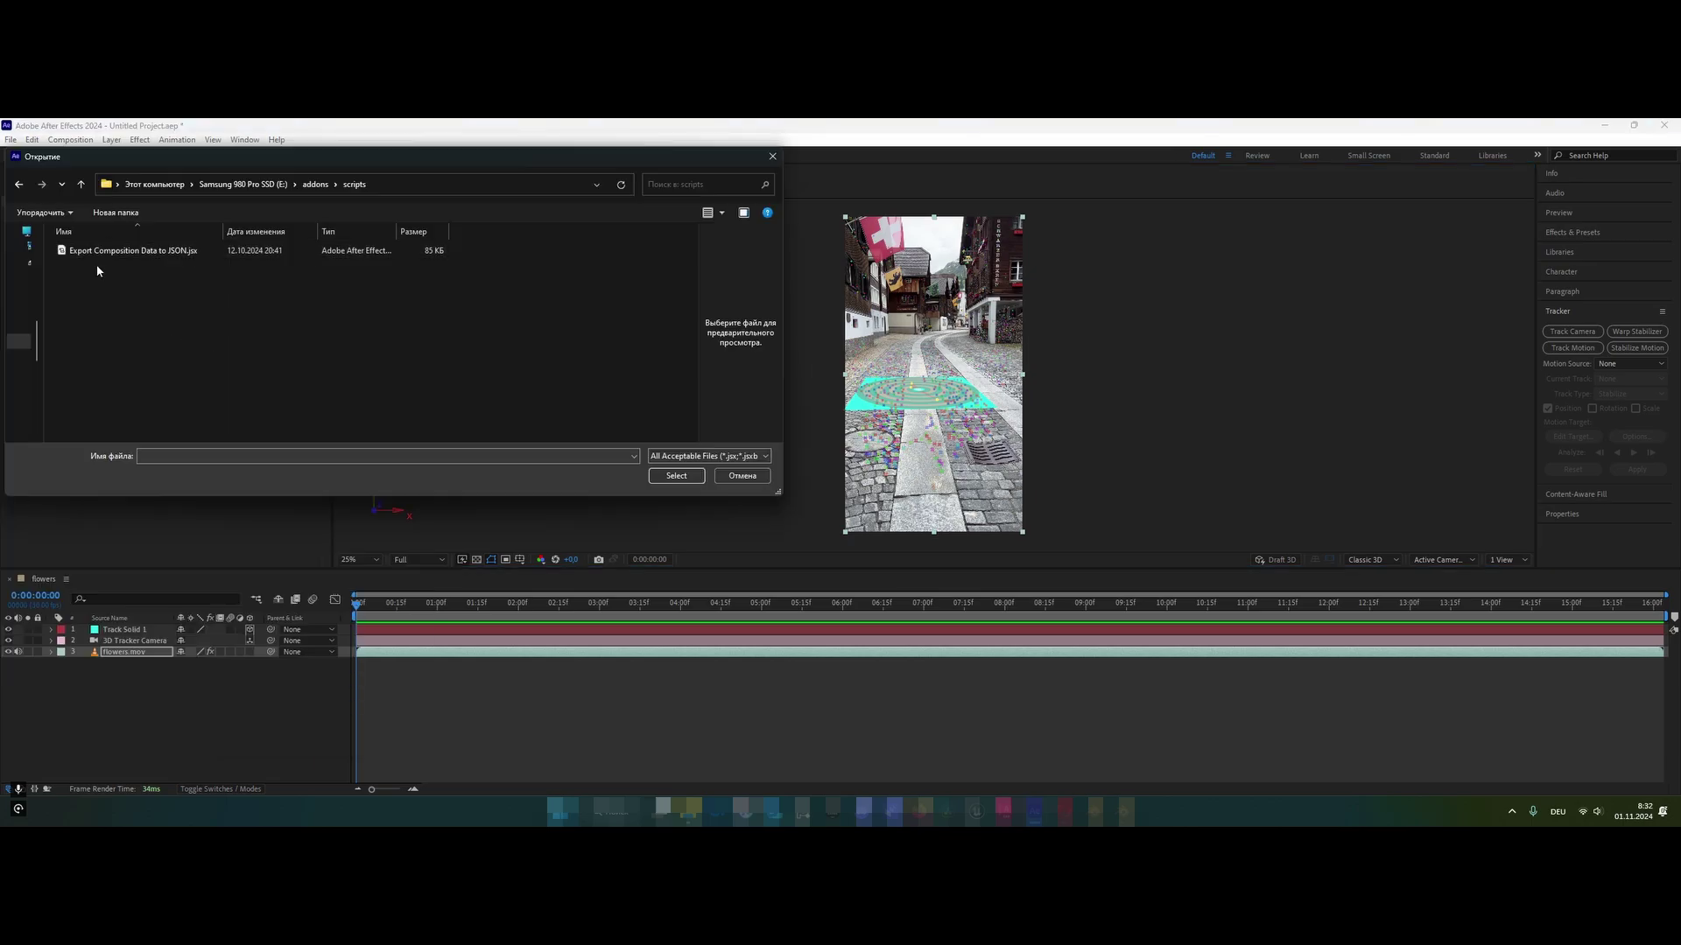
click(175, 251)
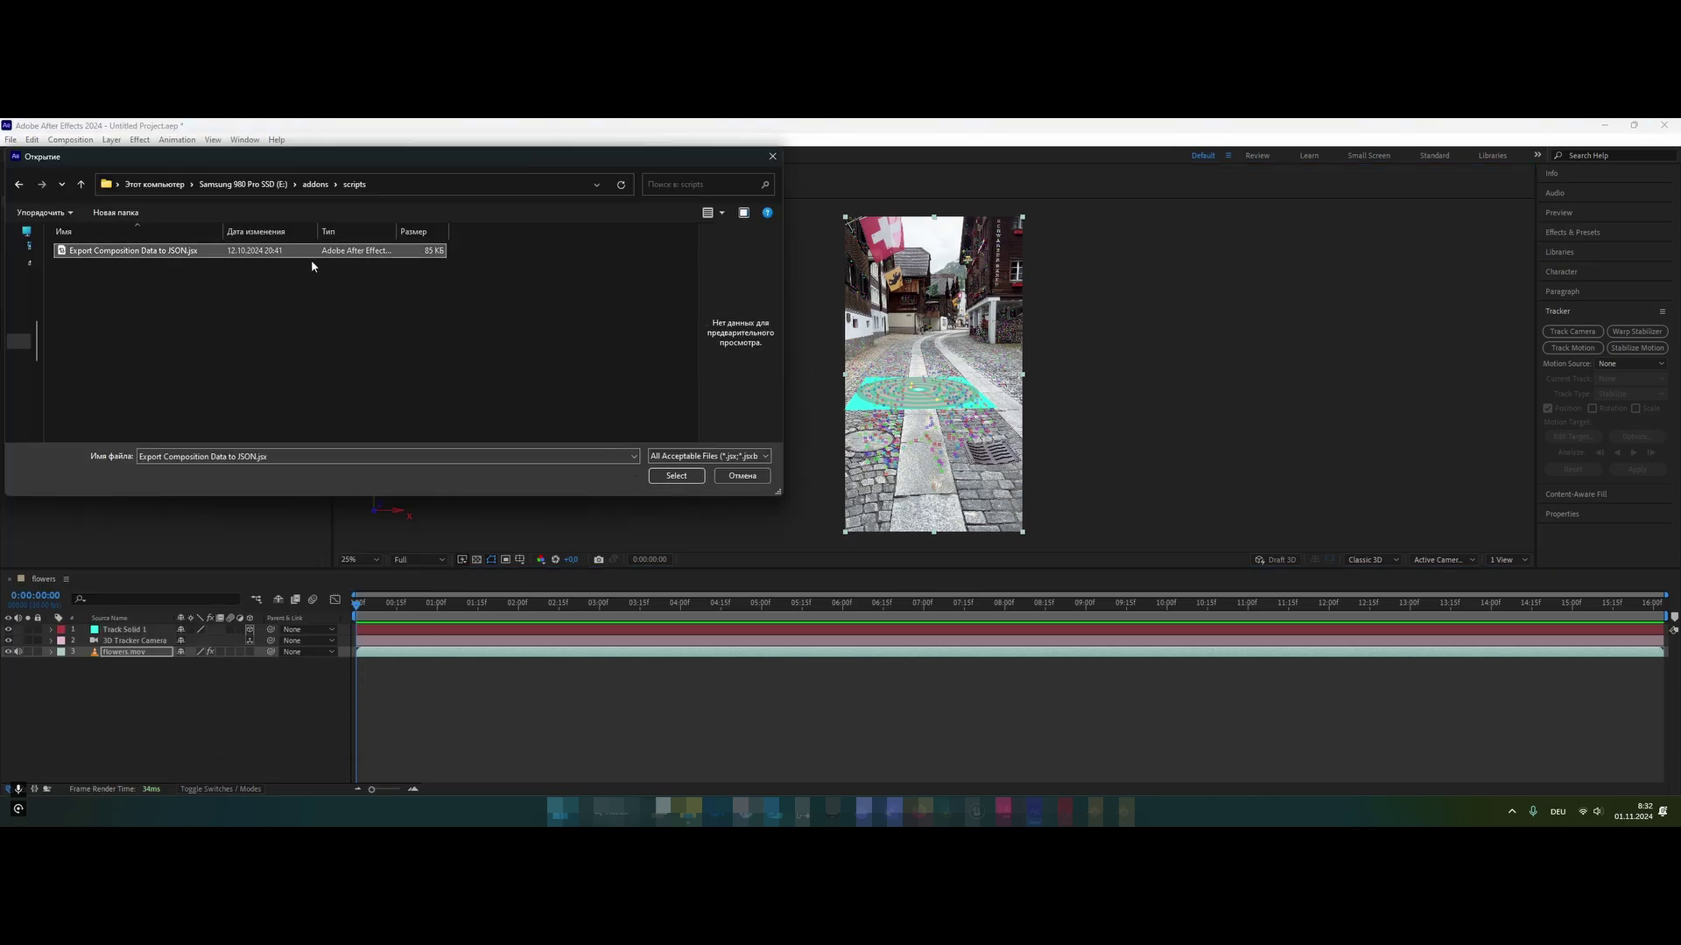
click(676, 476)
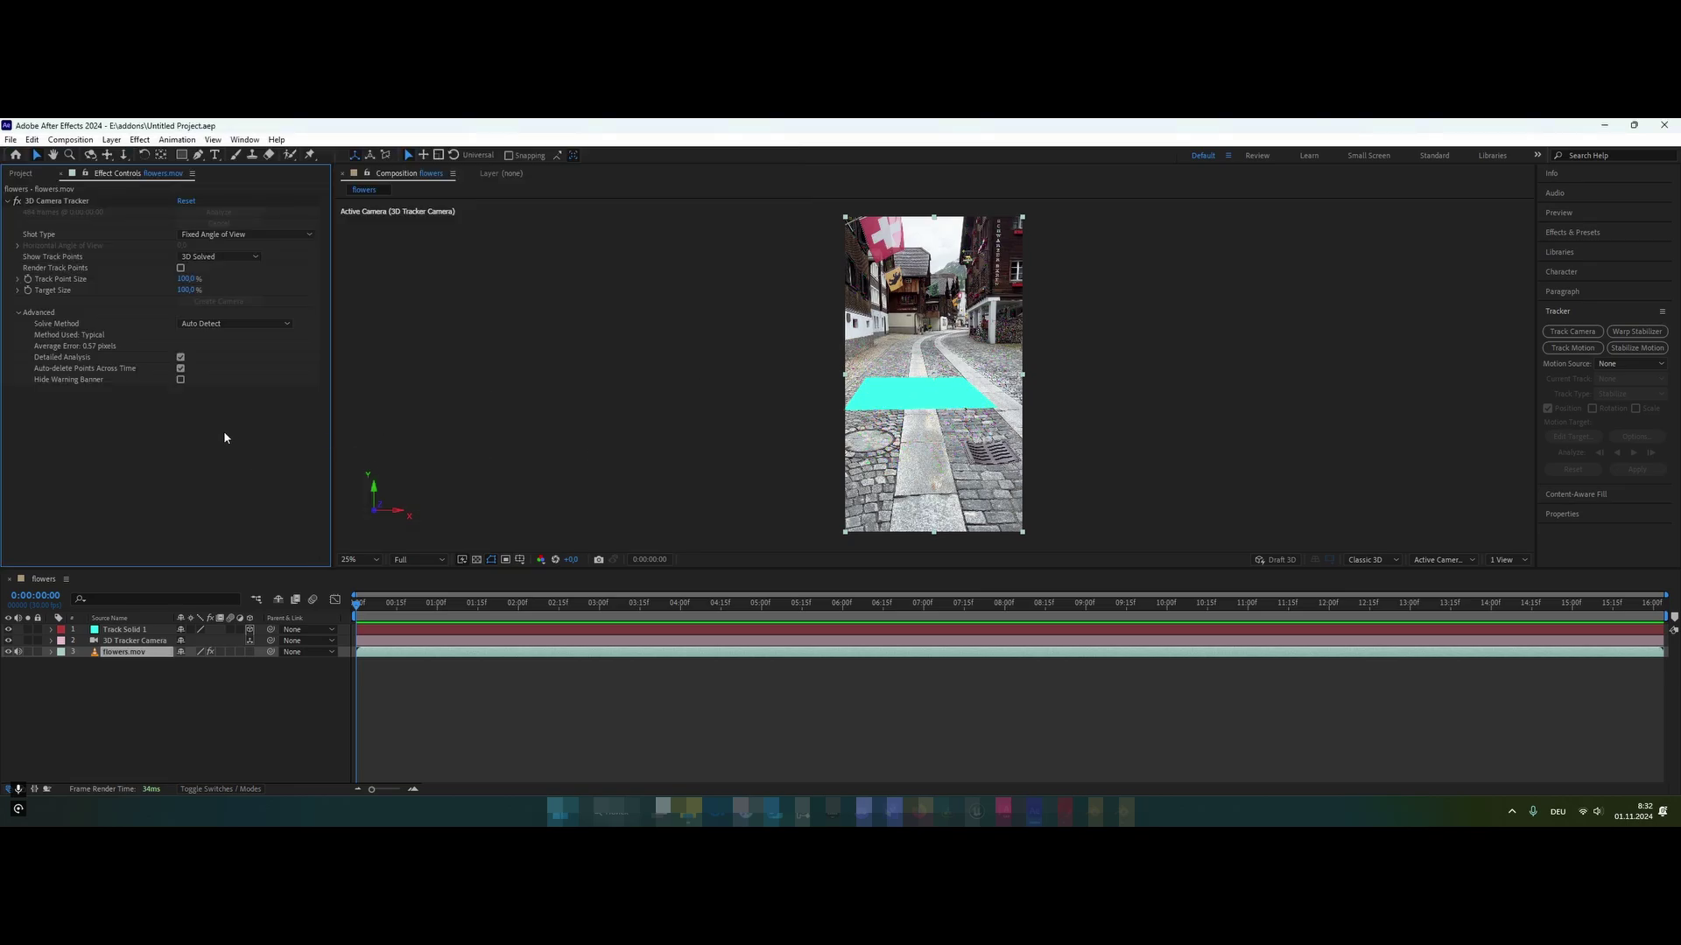
- Show the project item list, then open and dismiss the File menu
click(20, 173)
click(10, 139)
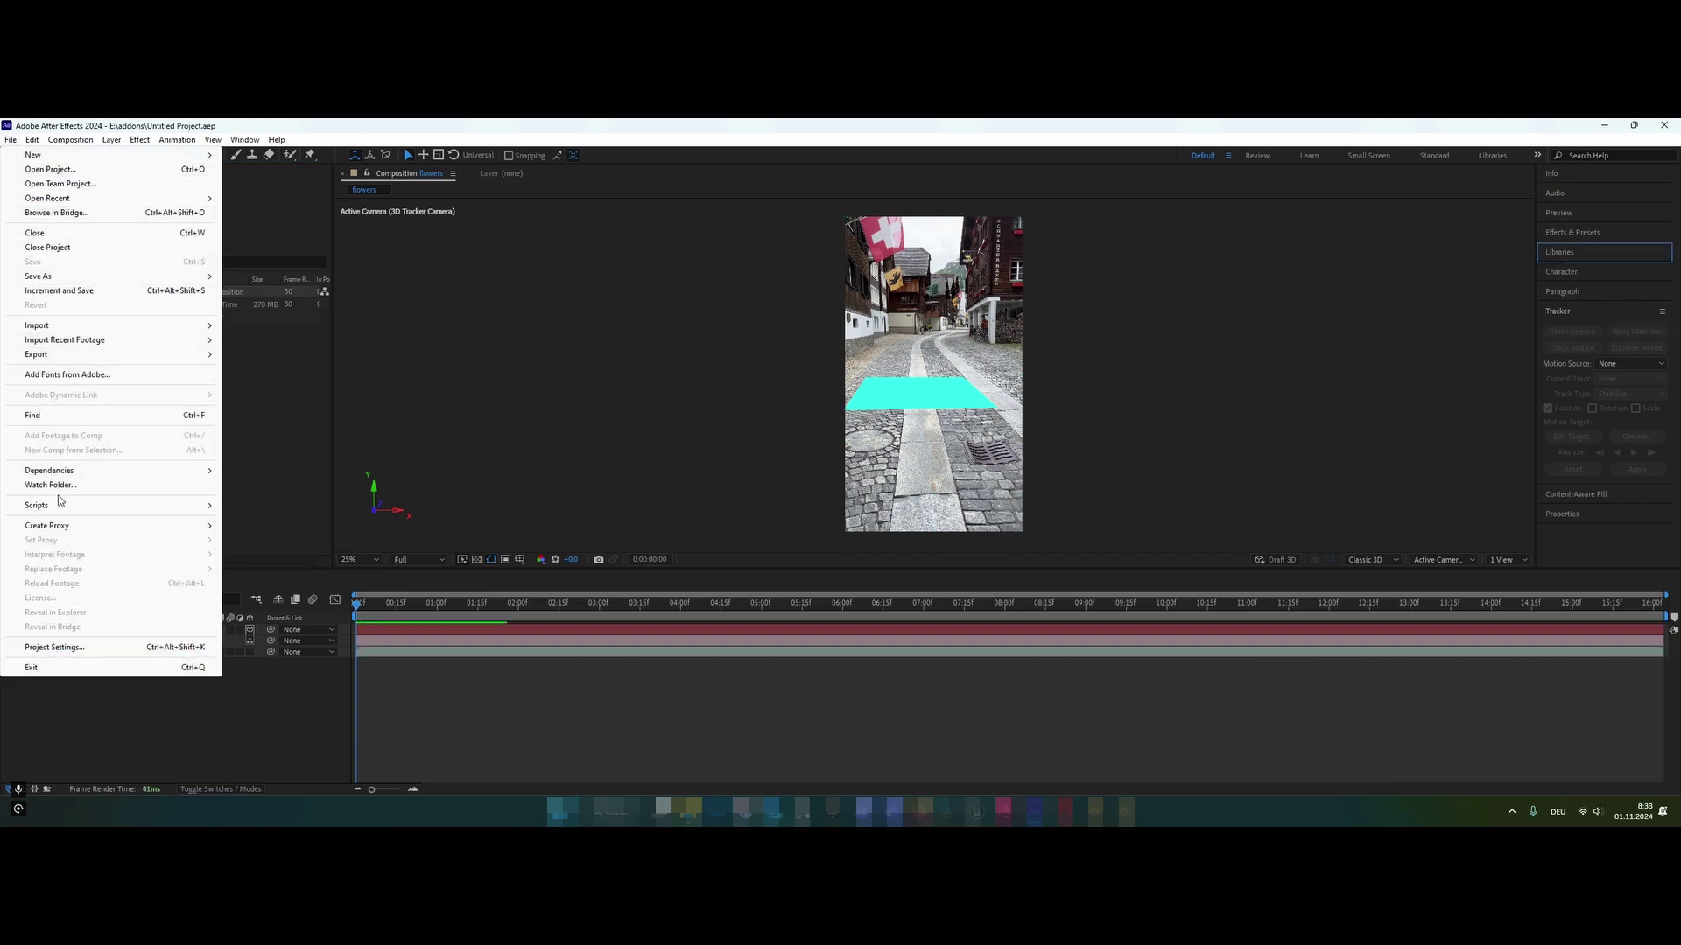
mouse_move(36, 506)
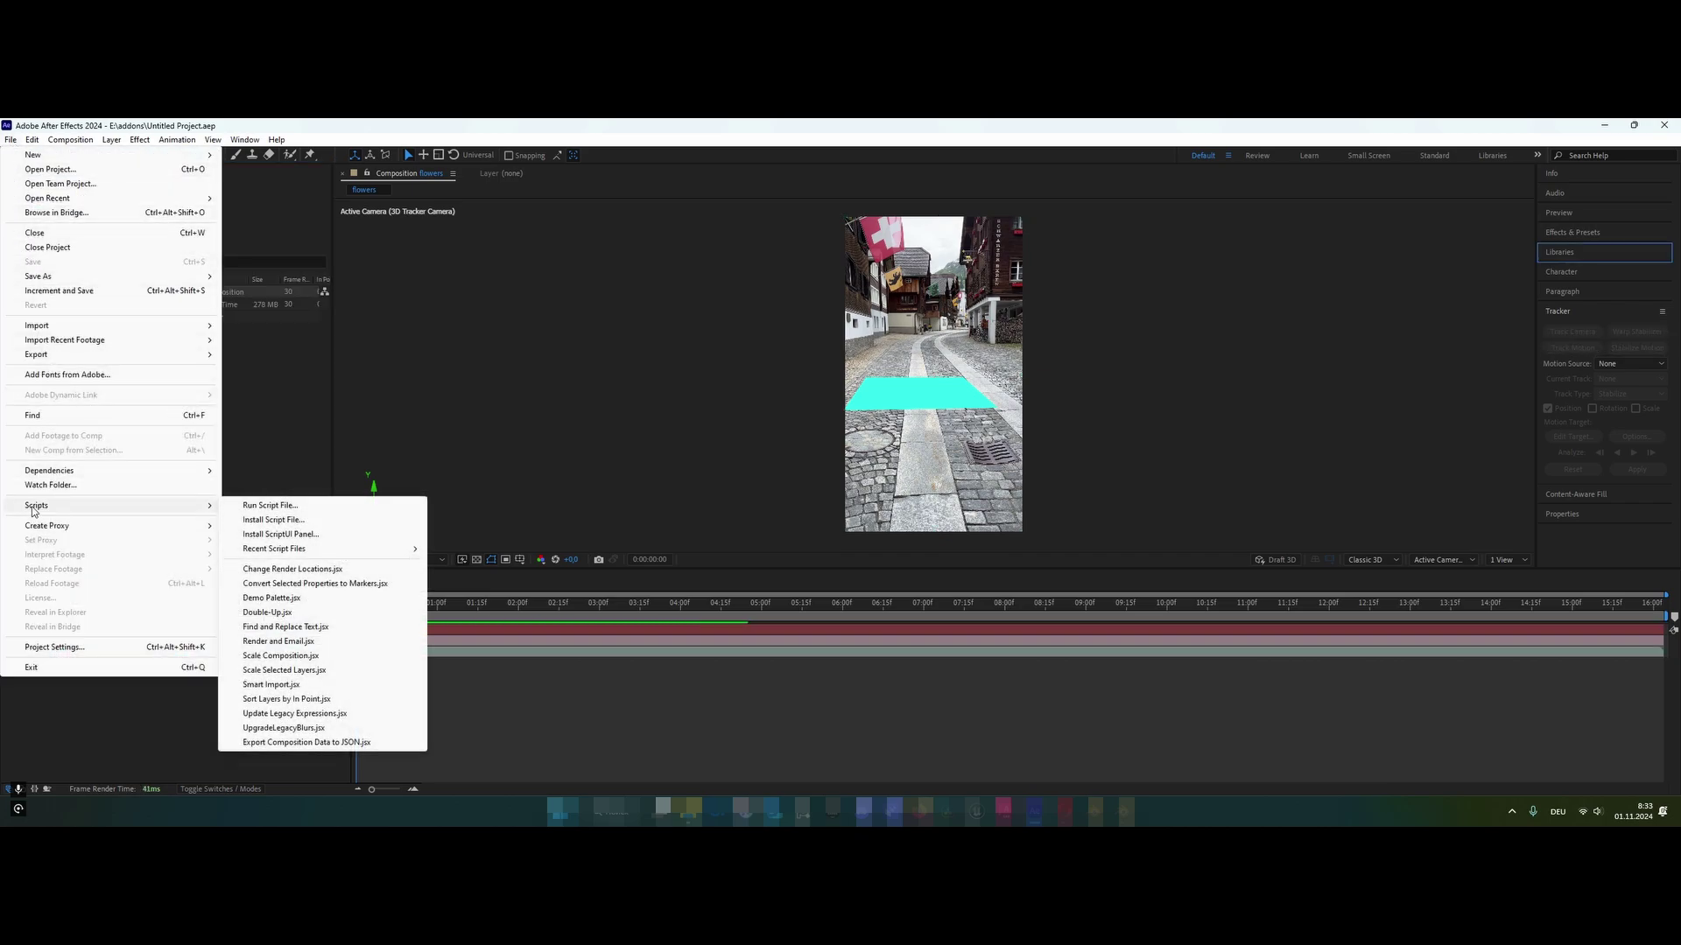
click(292, 469)
mouse_move(1125, 811)
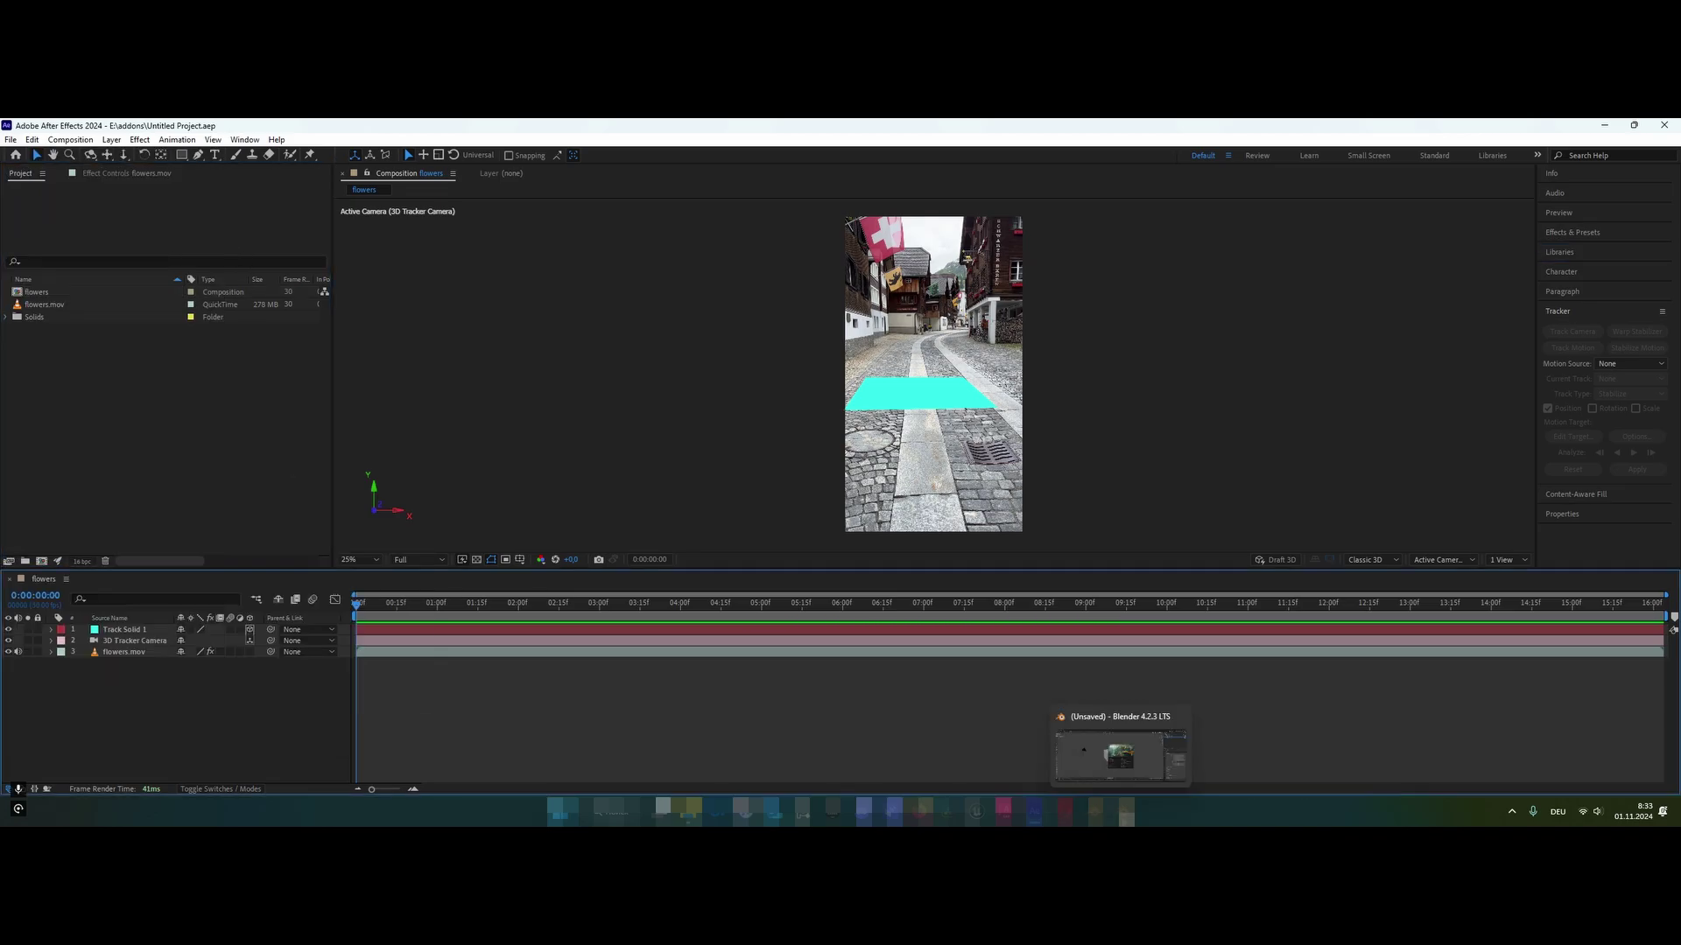
click(1119, 755)
click(252, 254)
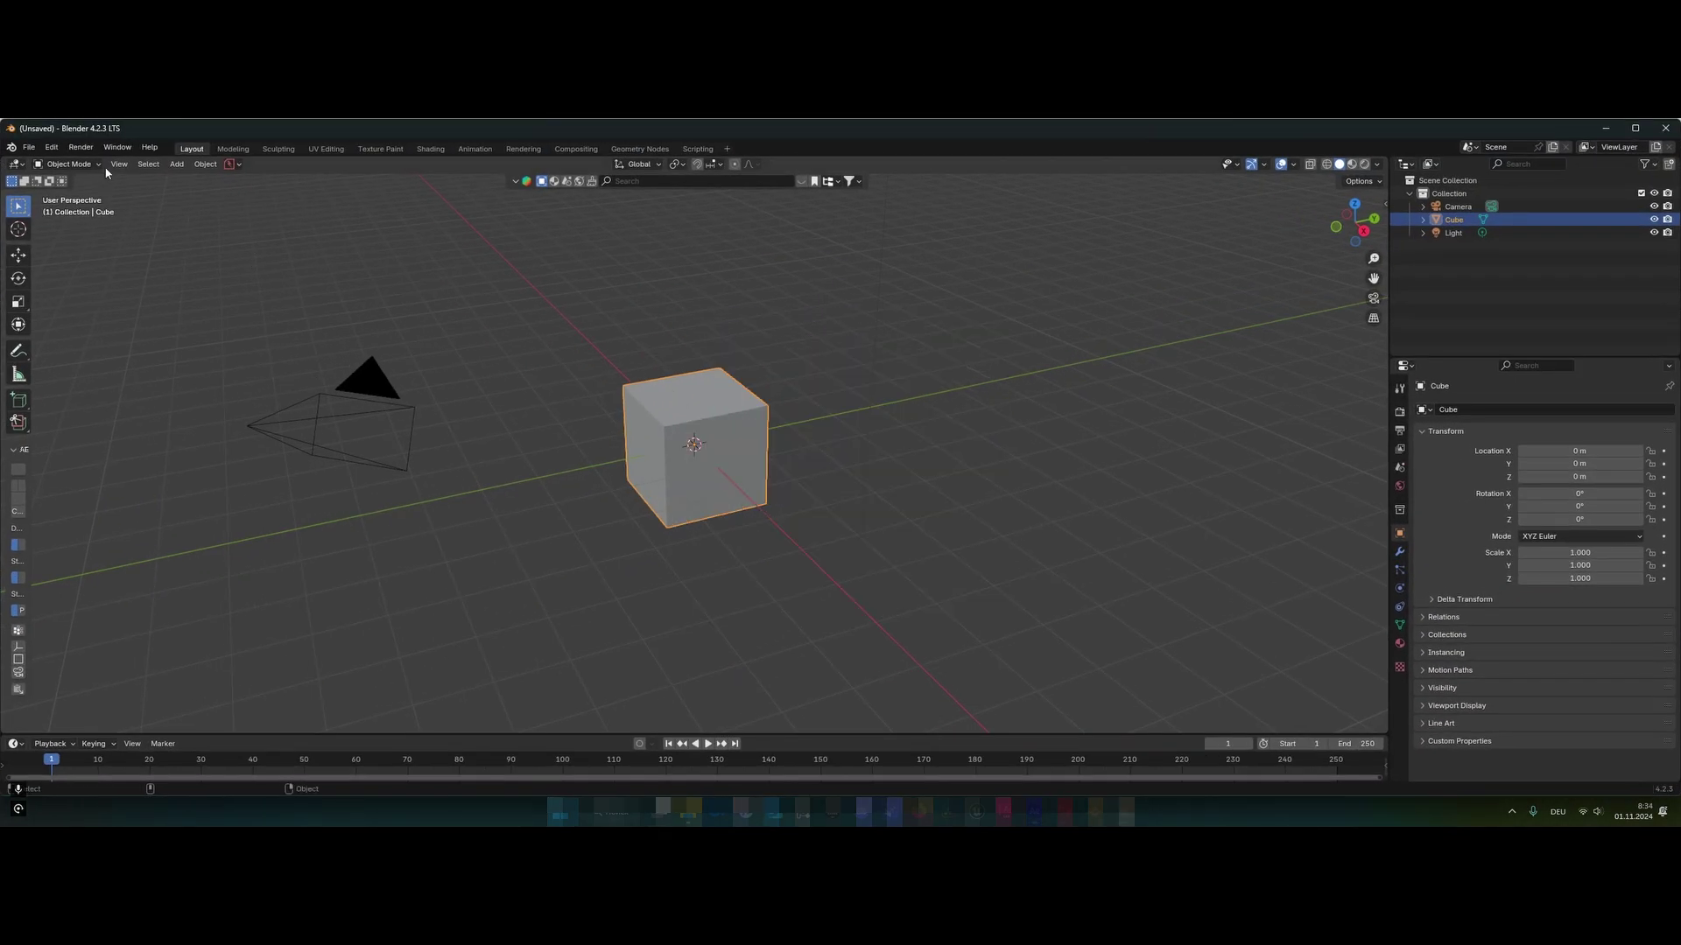
click(51, 148)
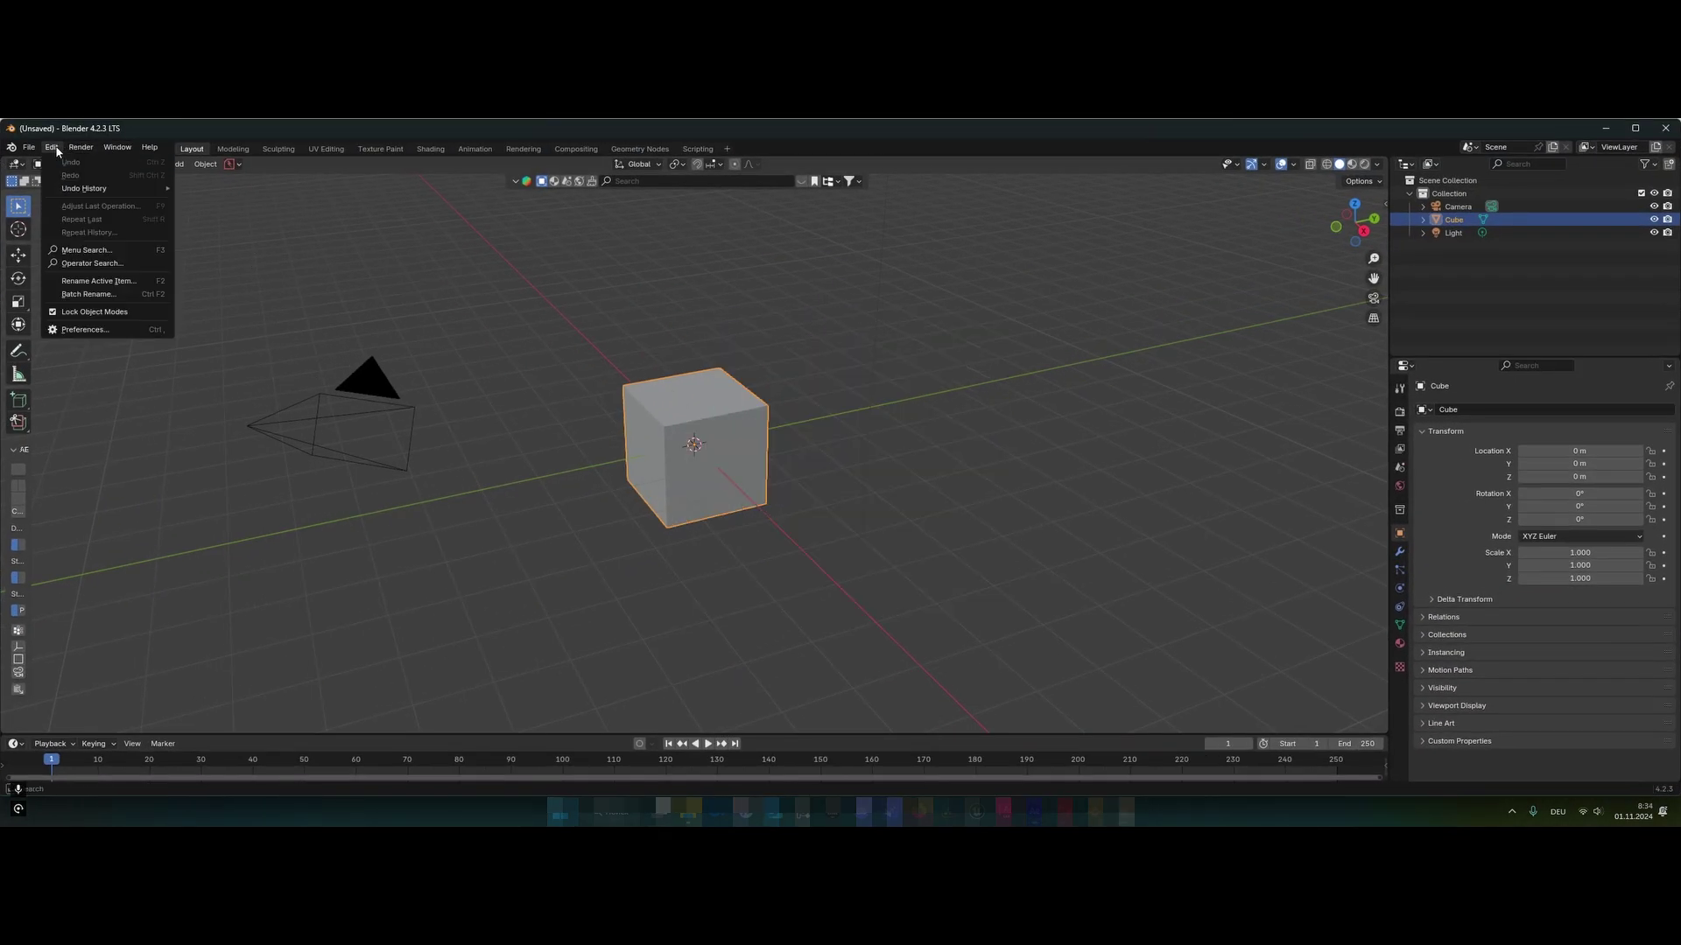
click(81, 335)
click(33, 289)
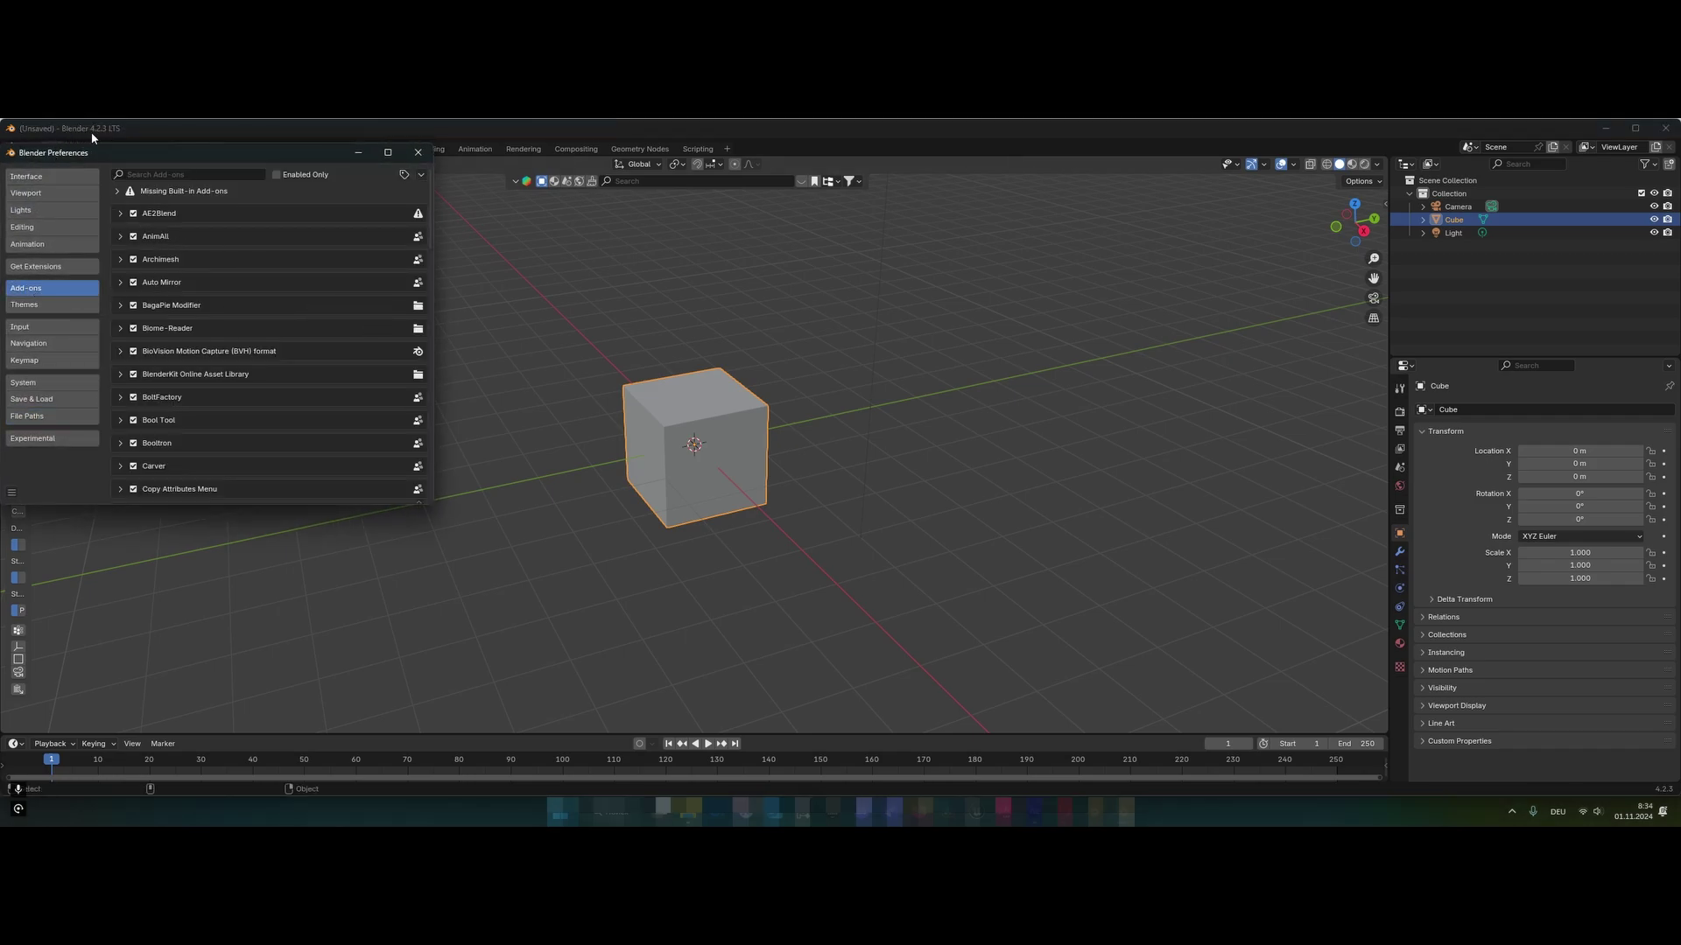
click(421, 175)
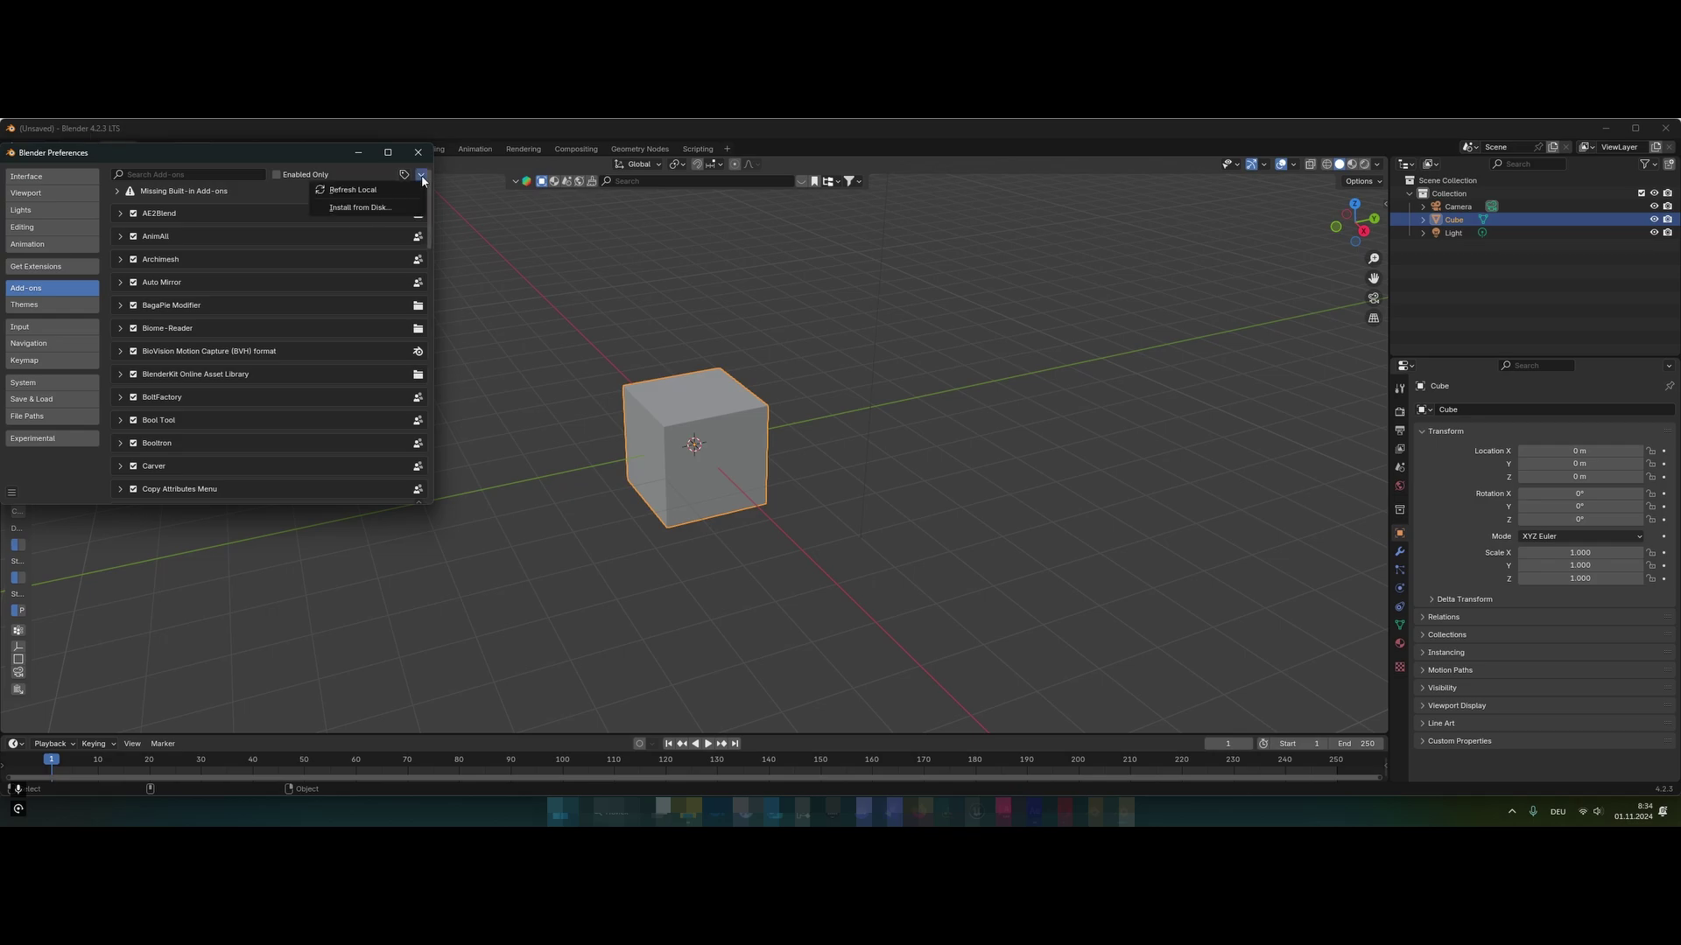
click(337, 208)
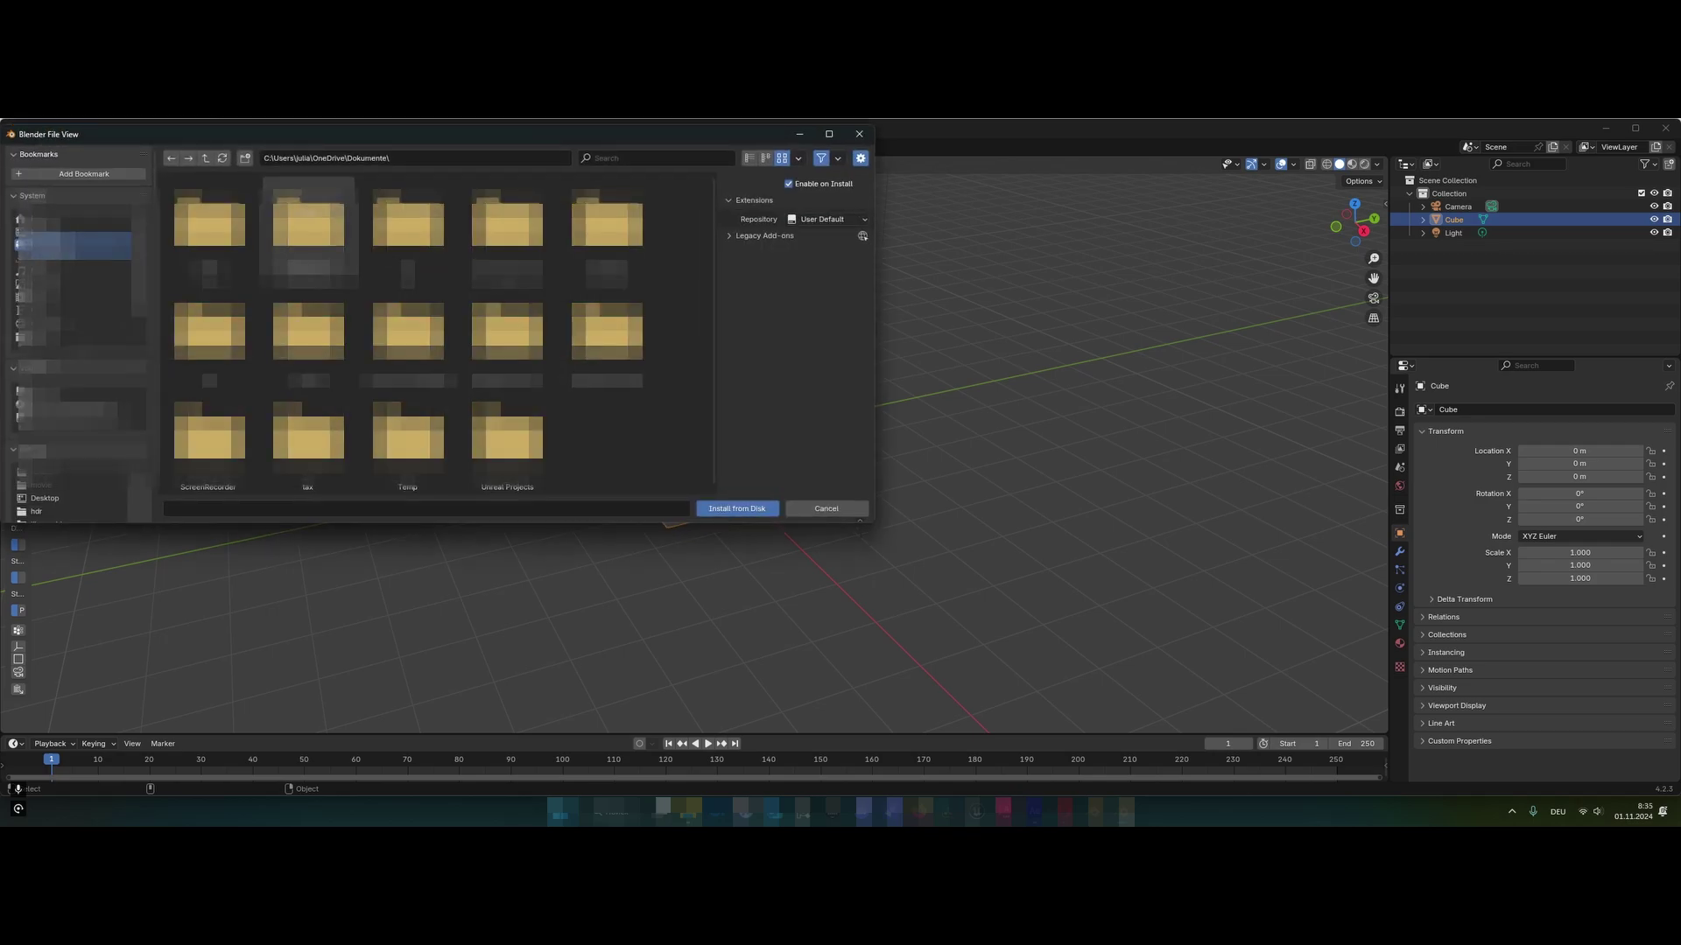
click(80, 408)
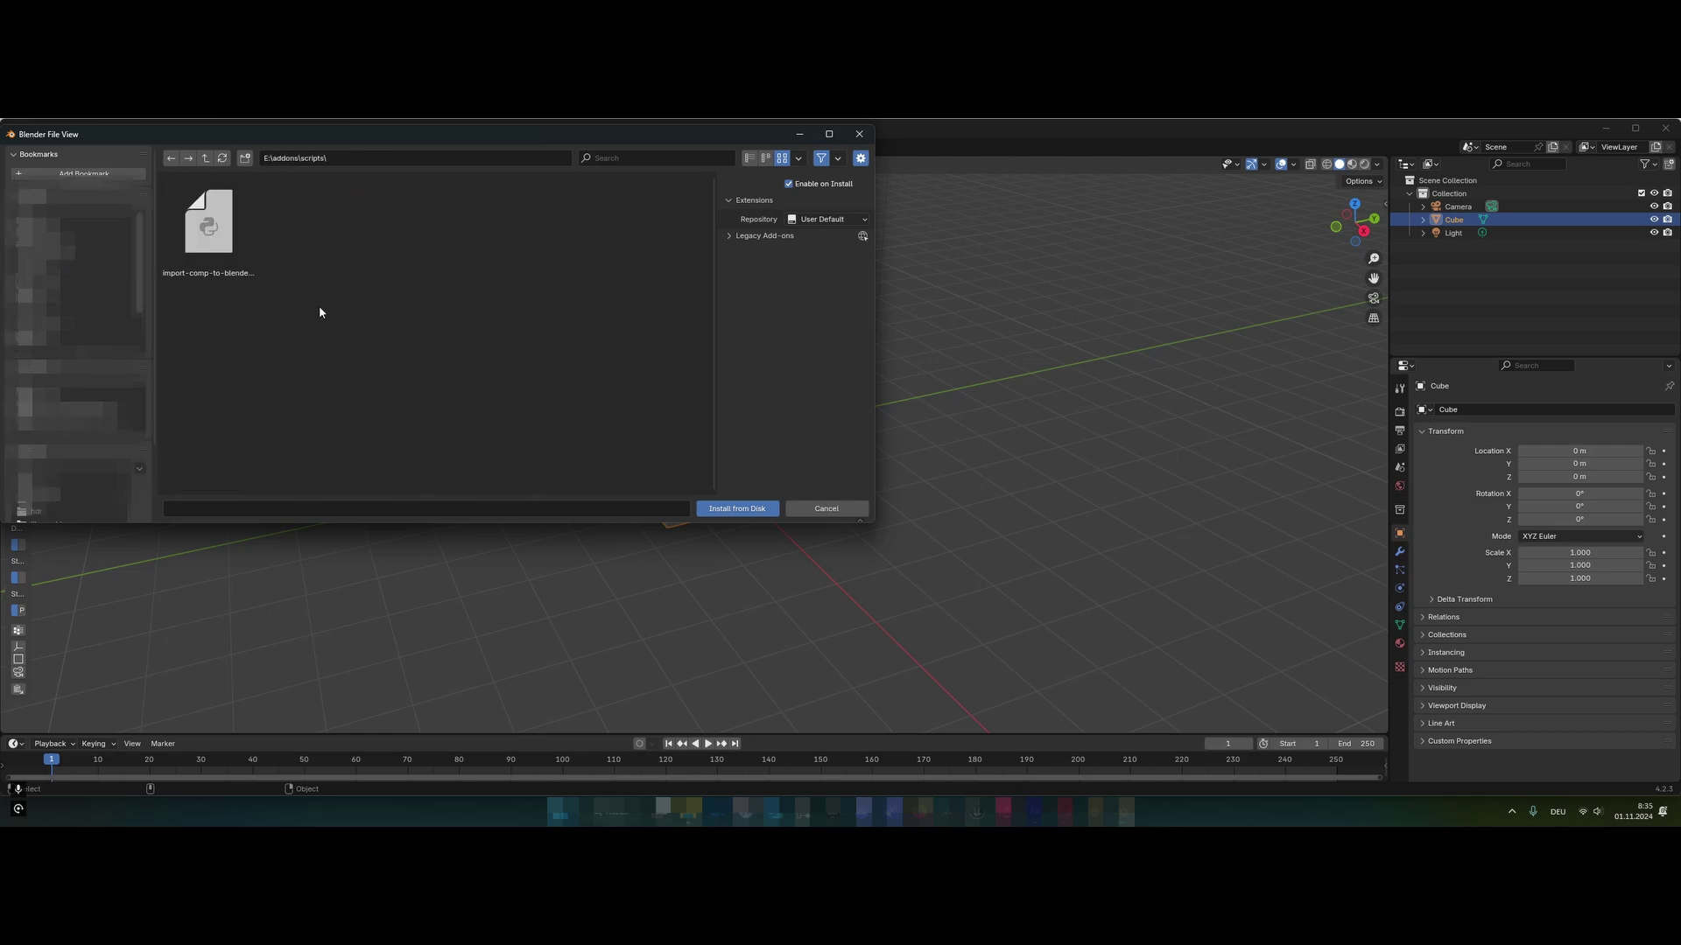
key(Escape)
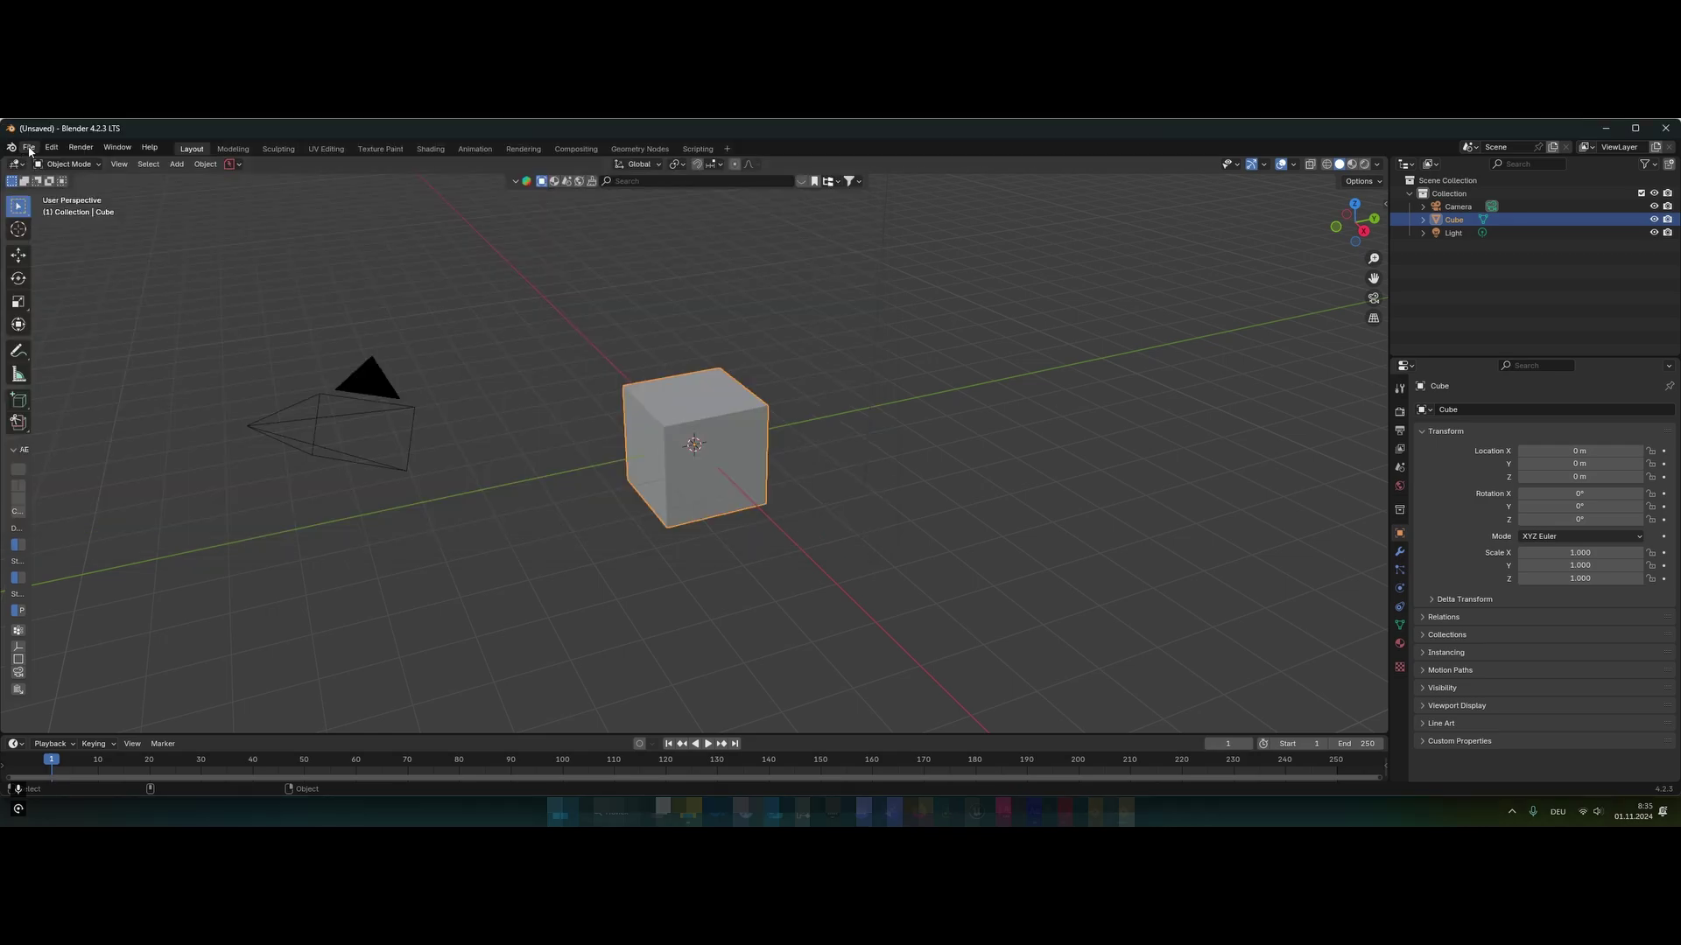
click(29, 149)
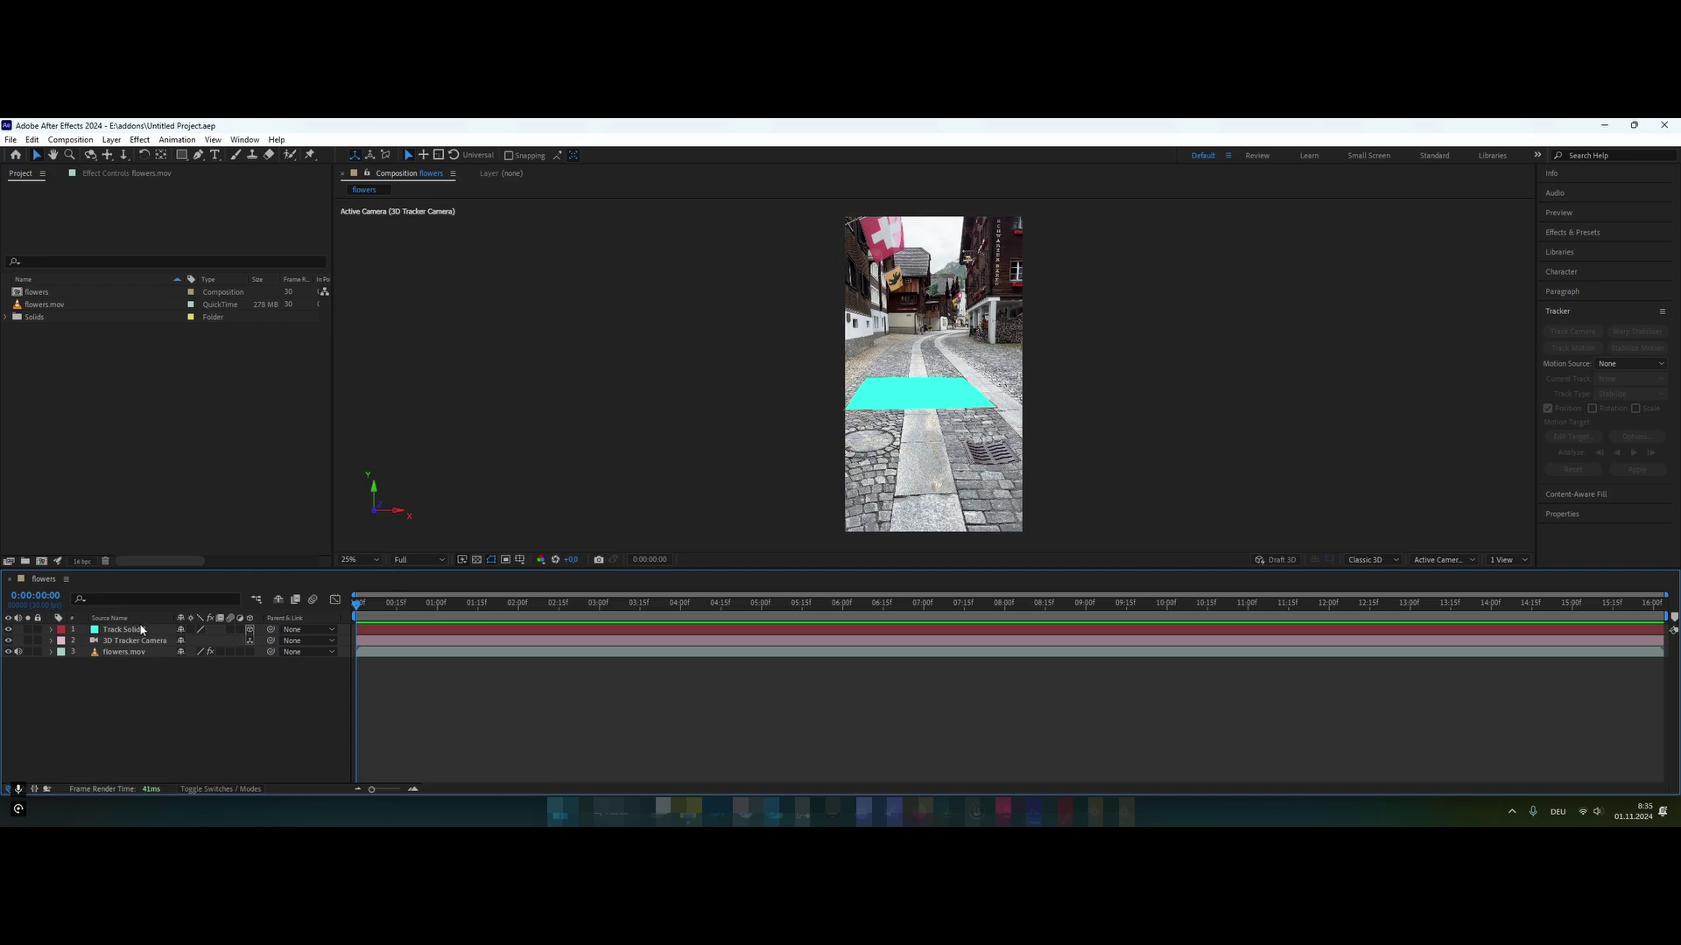
- Select Track Solid 1 and export selected layers only to flowers_plane.json with the JSON export script
click(140, 630)
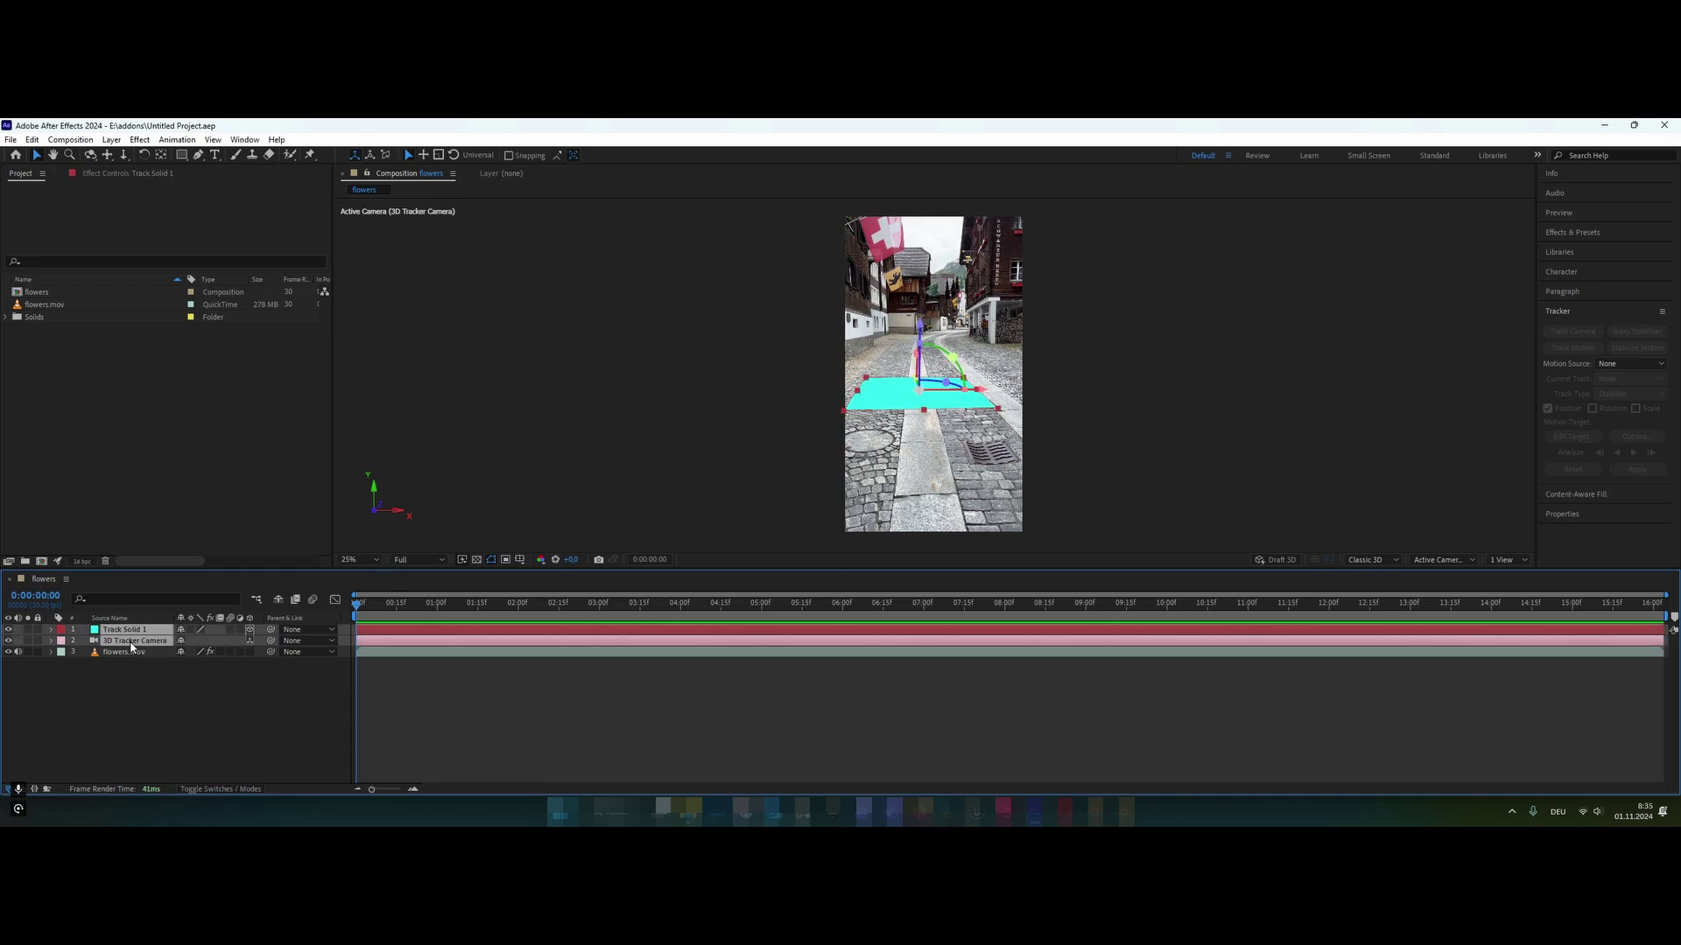
click(10, 140)
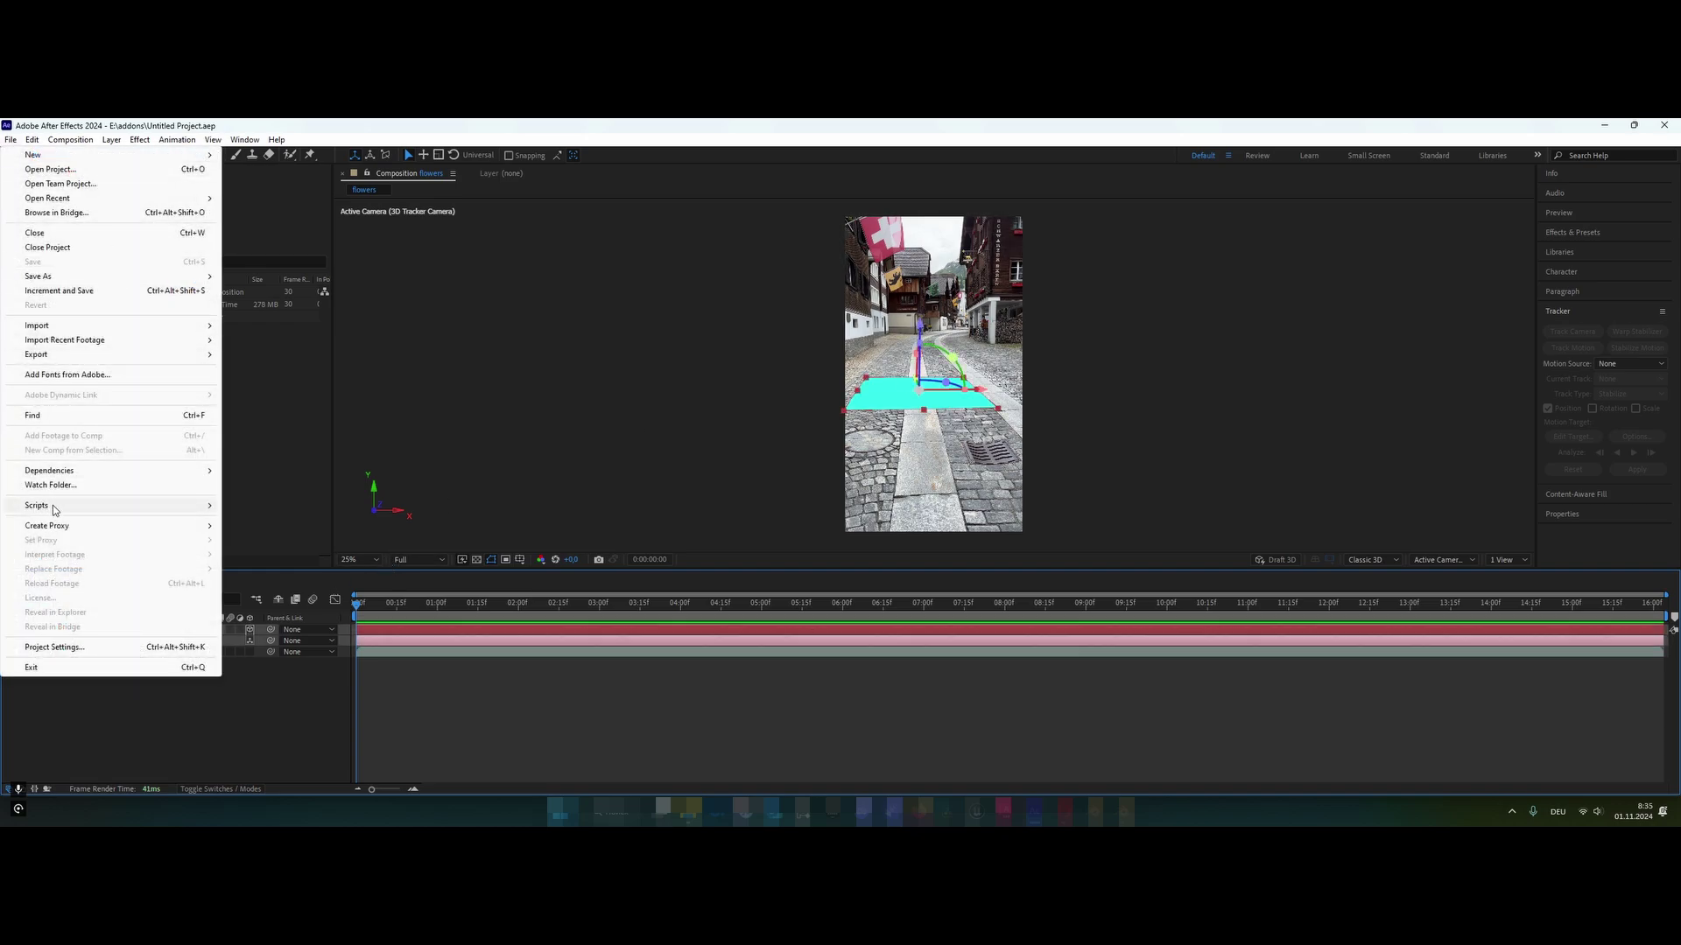
mouse_move(37, 506)
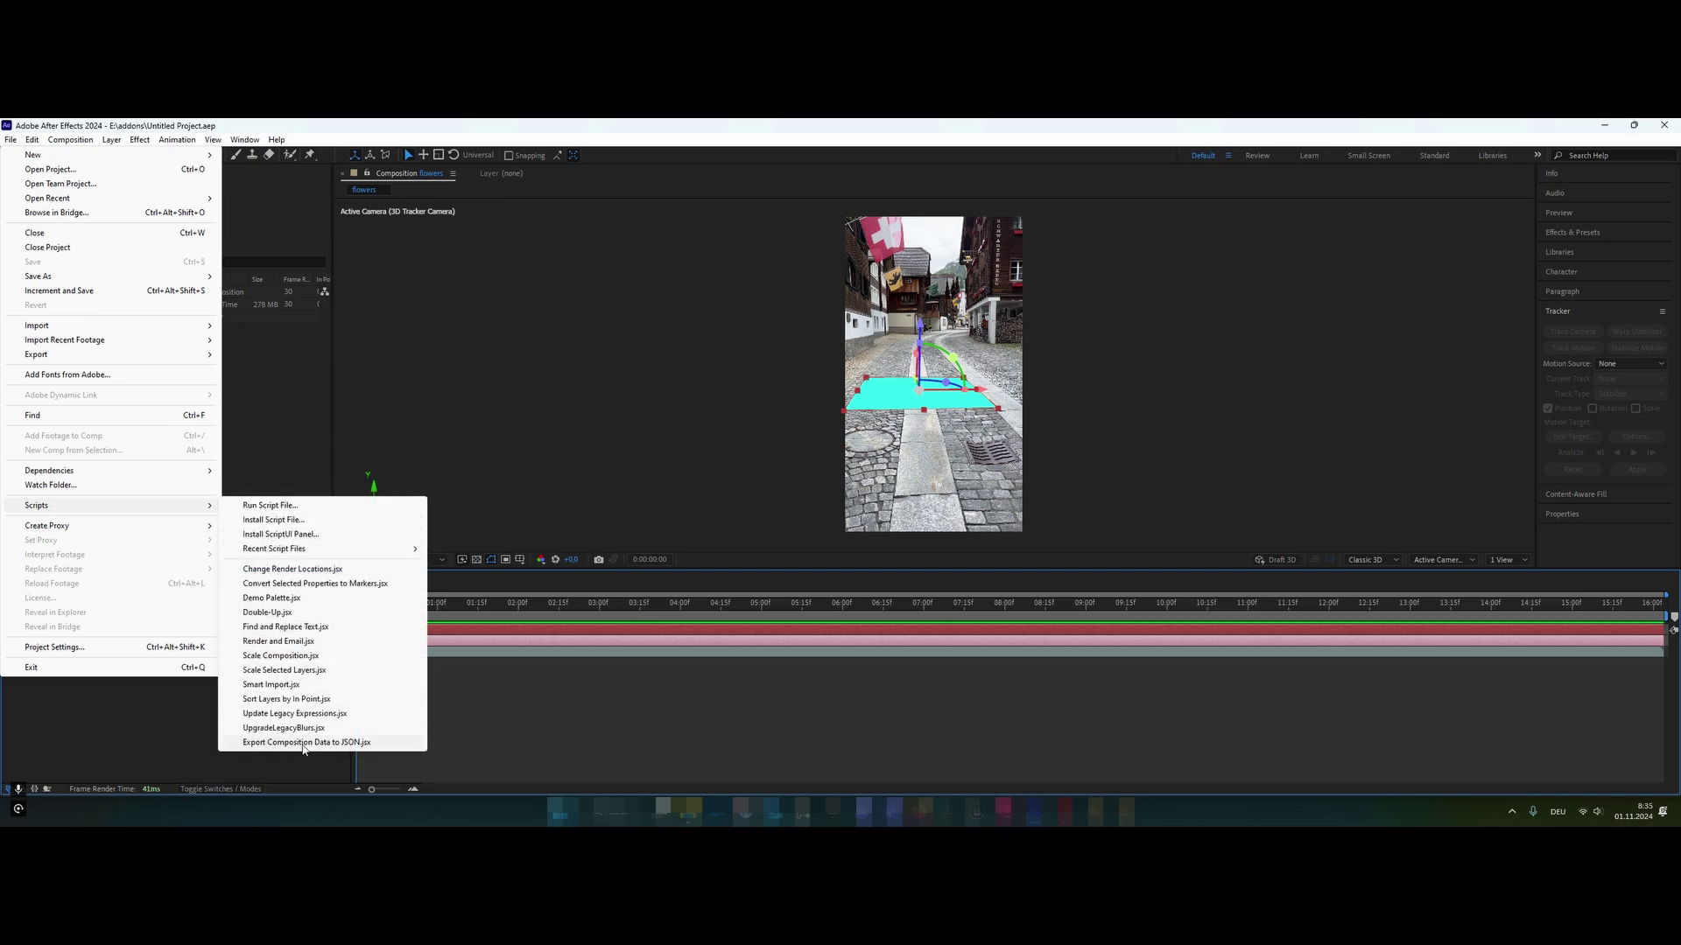
click(302, 750)
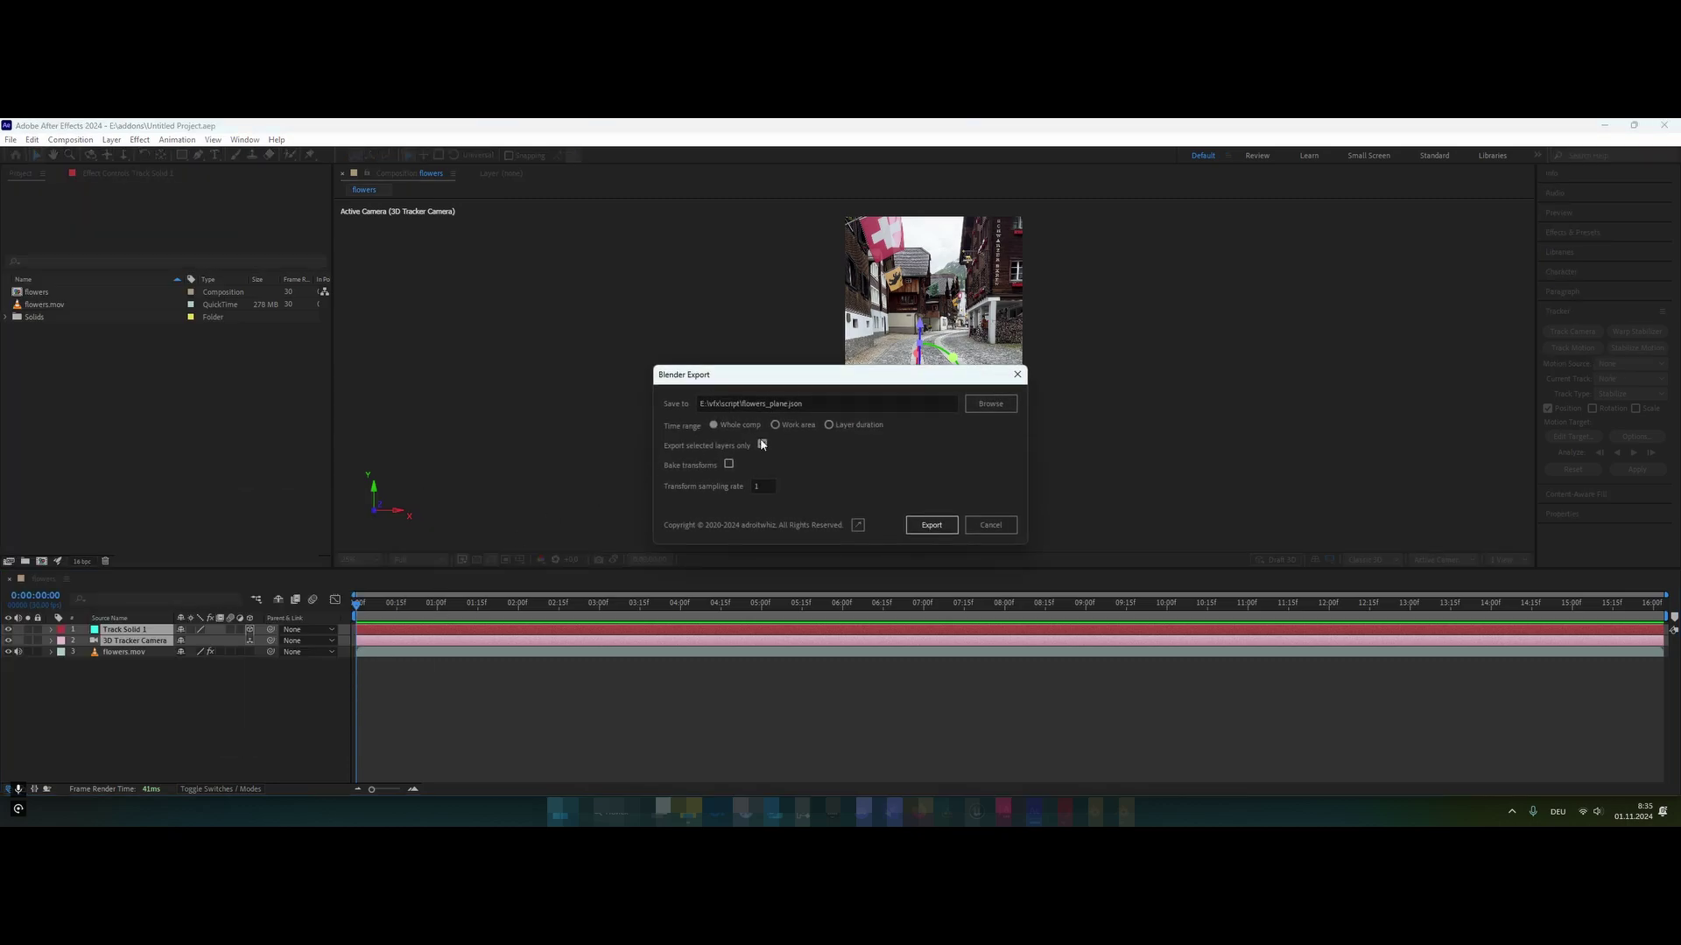
click(761, 444)
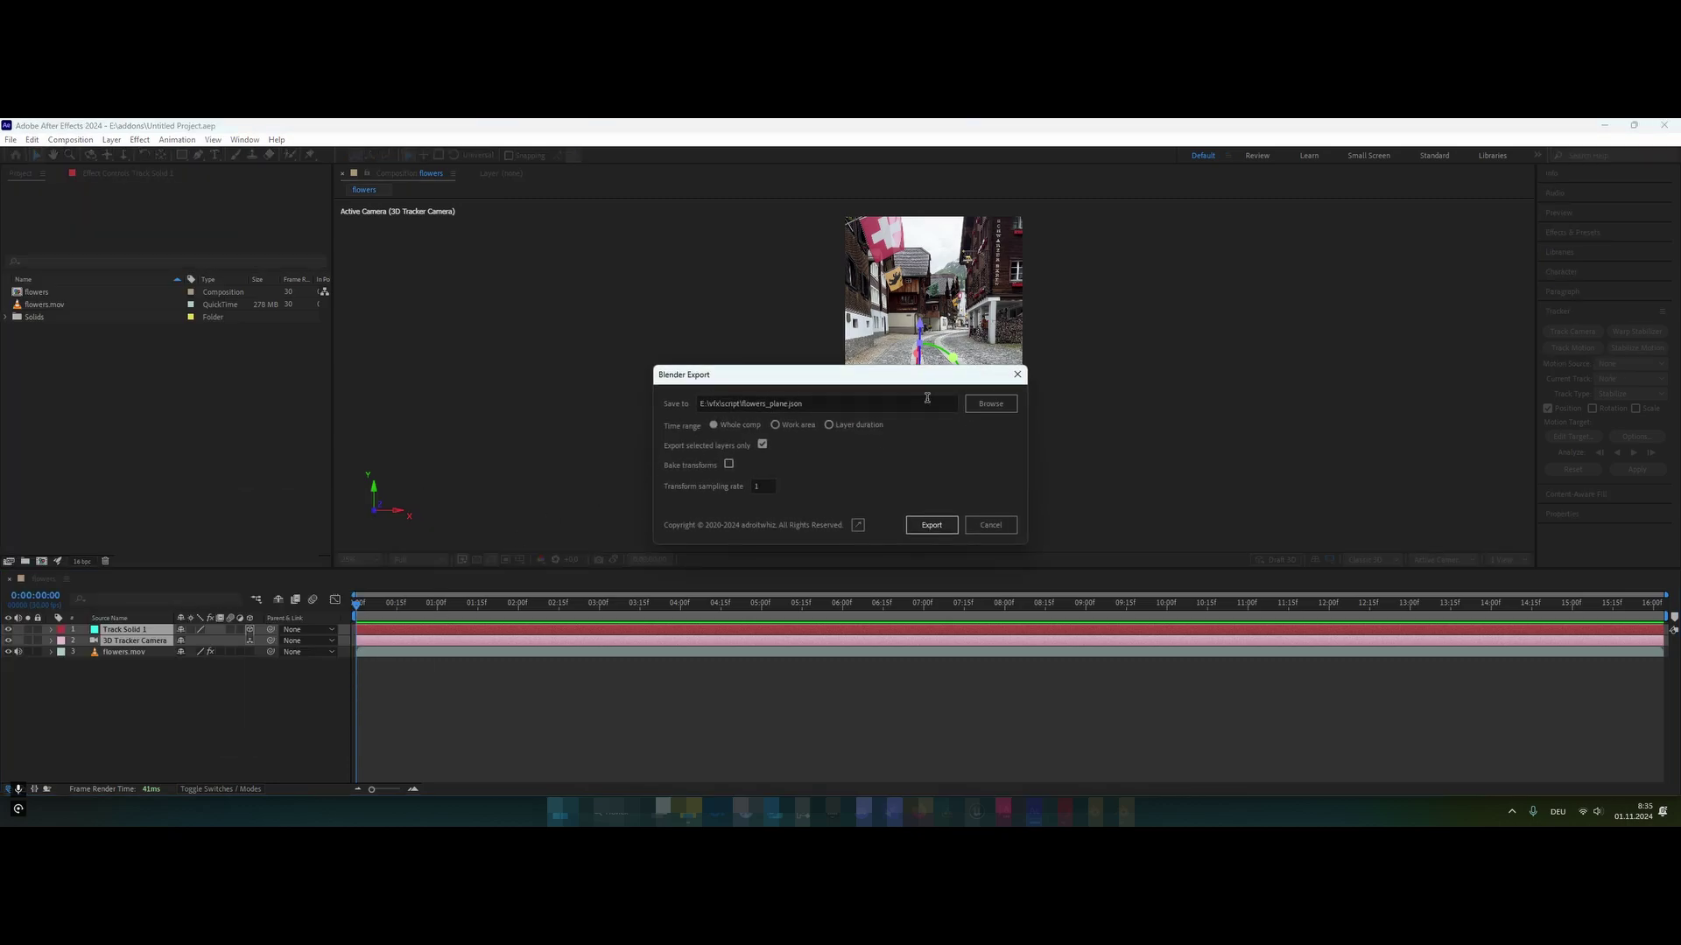
click(988, 404)
key(Return)
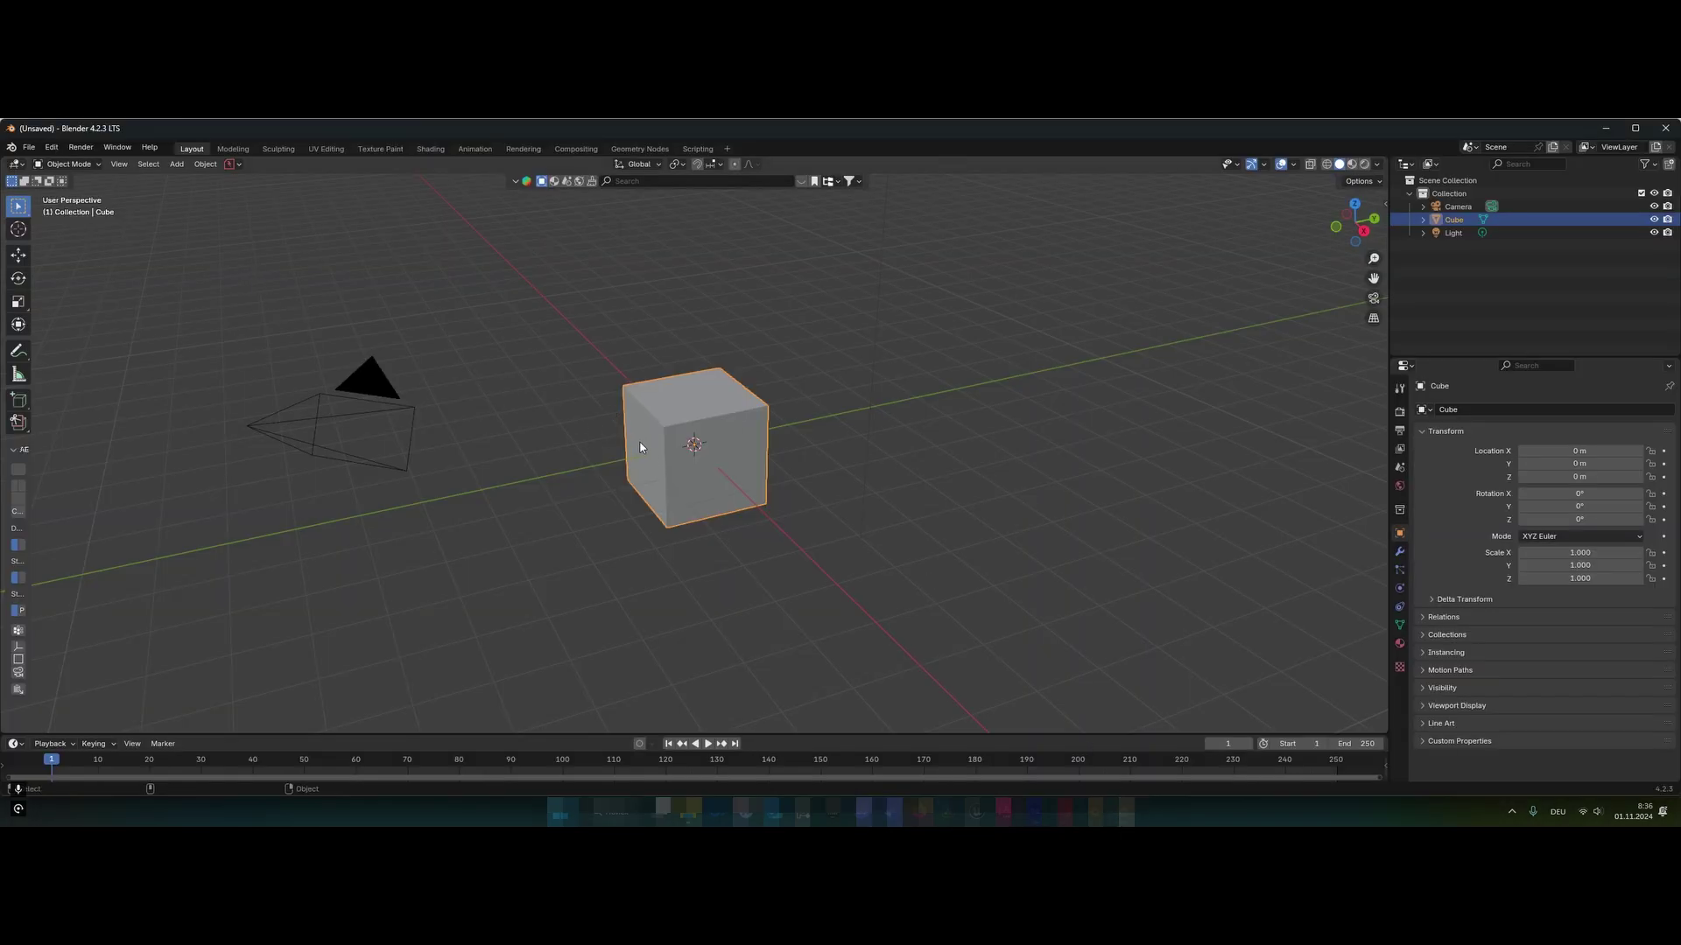
- Select all and delete the default cube, camera and light
key(a)
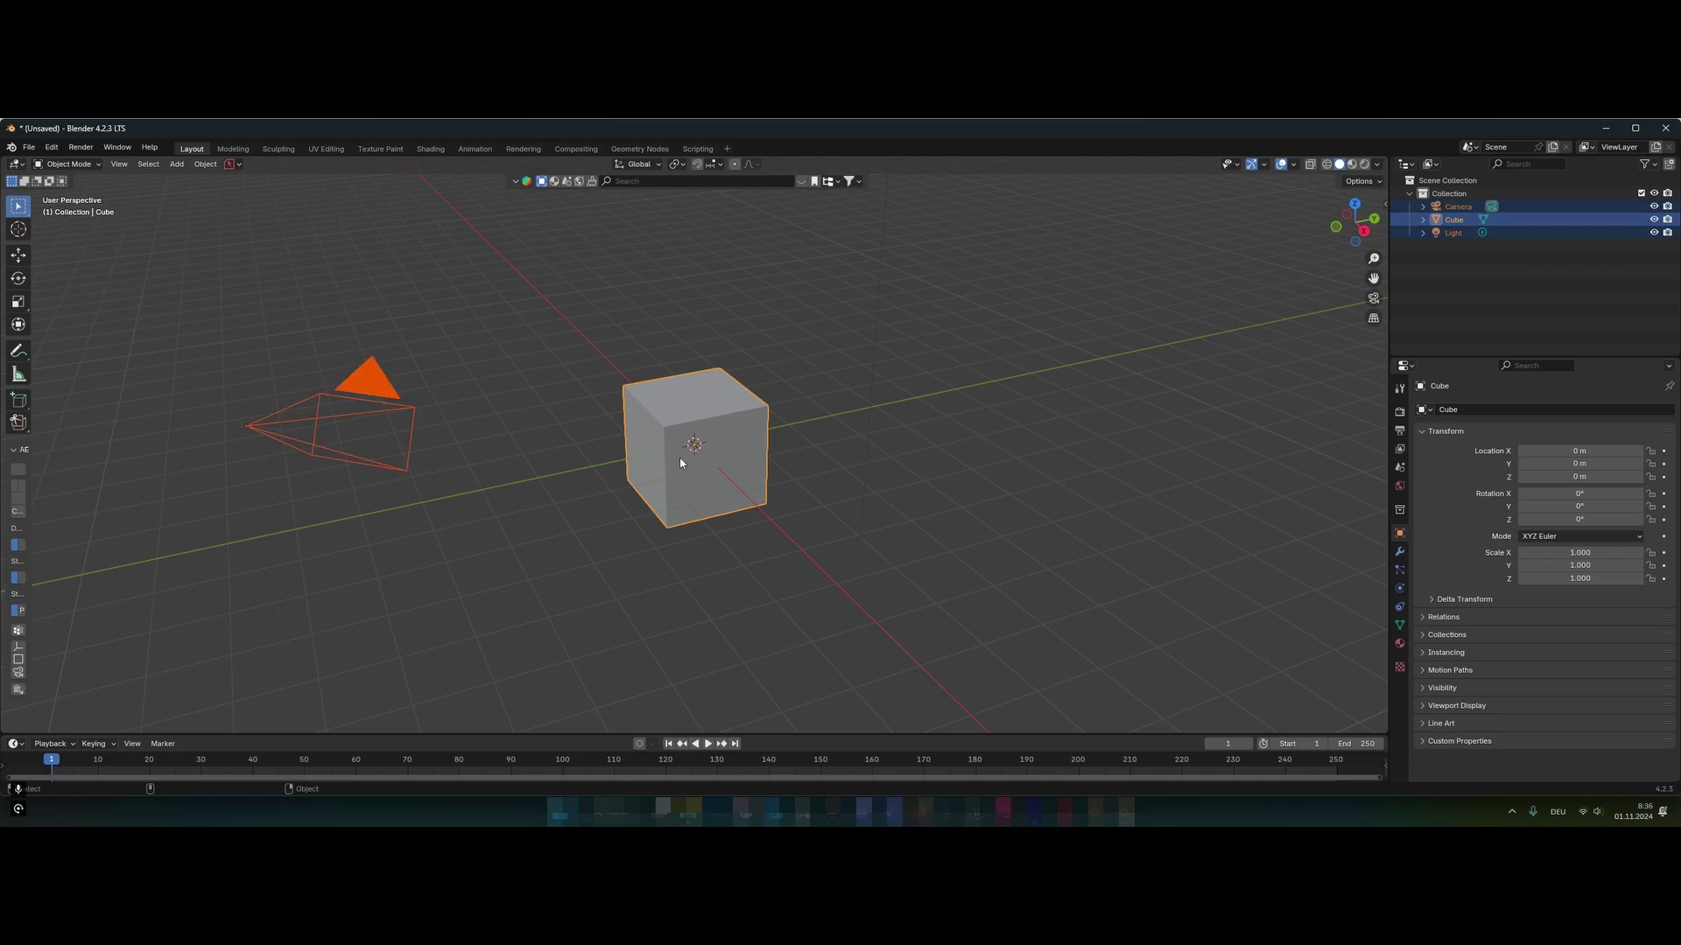
key(x)
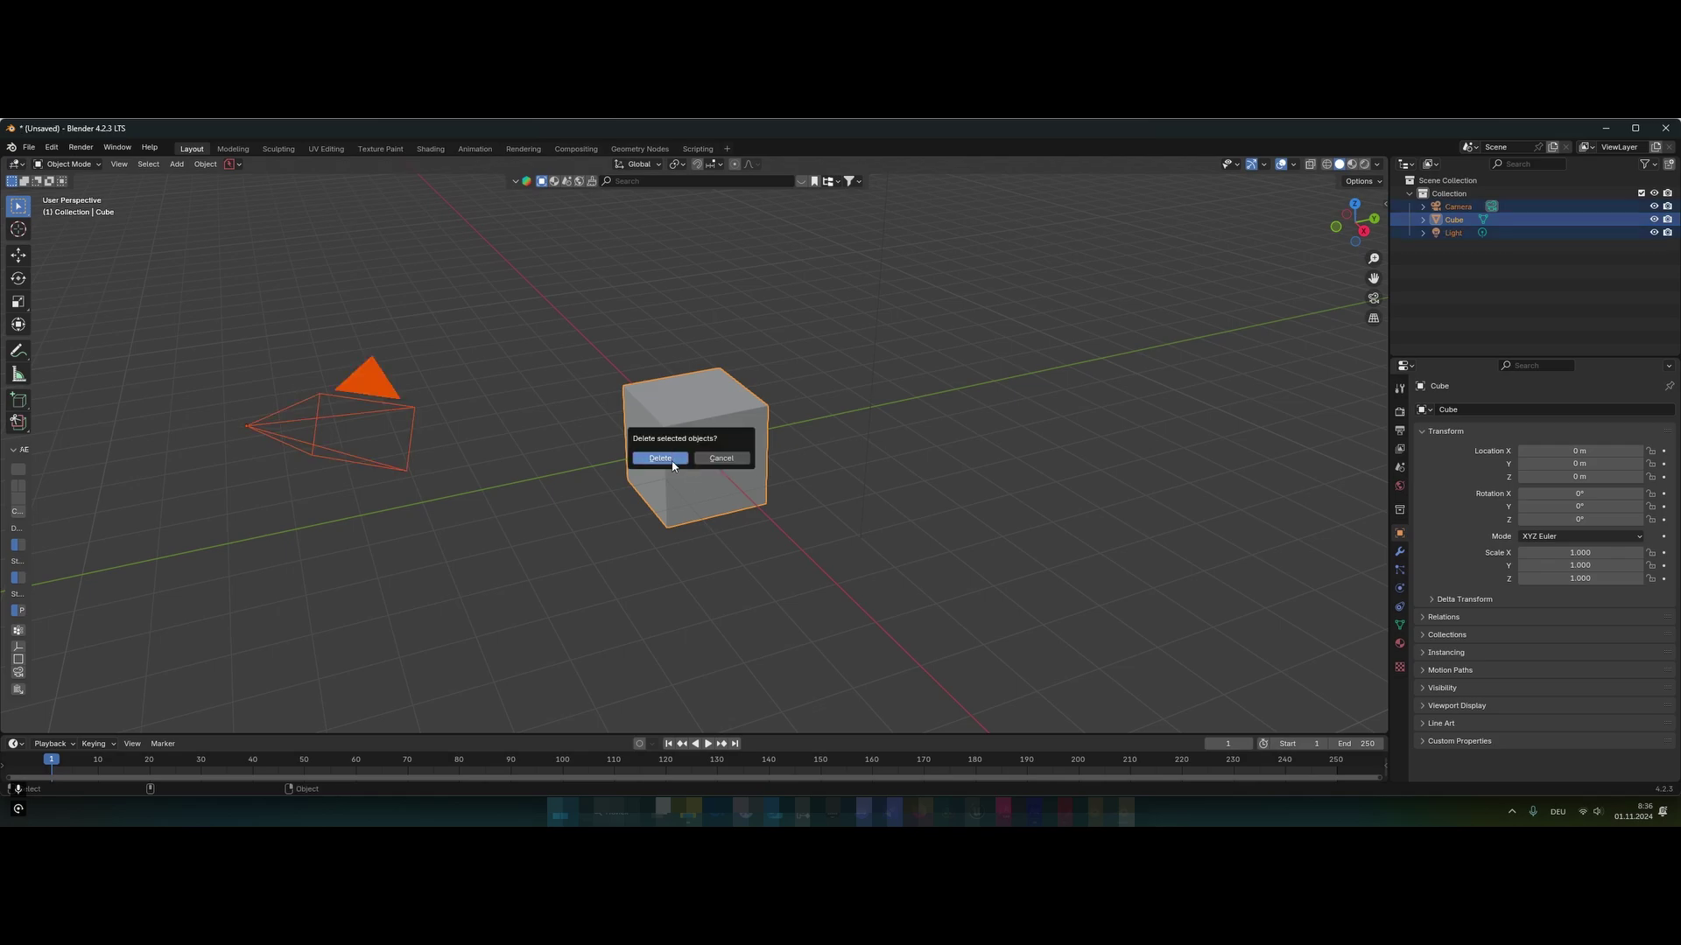
click(680, 461)
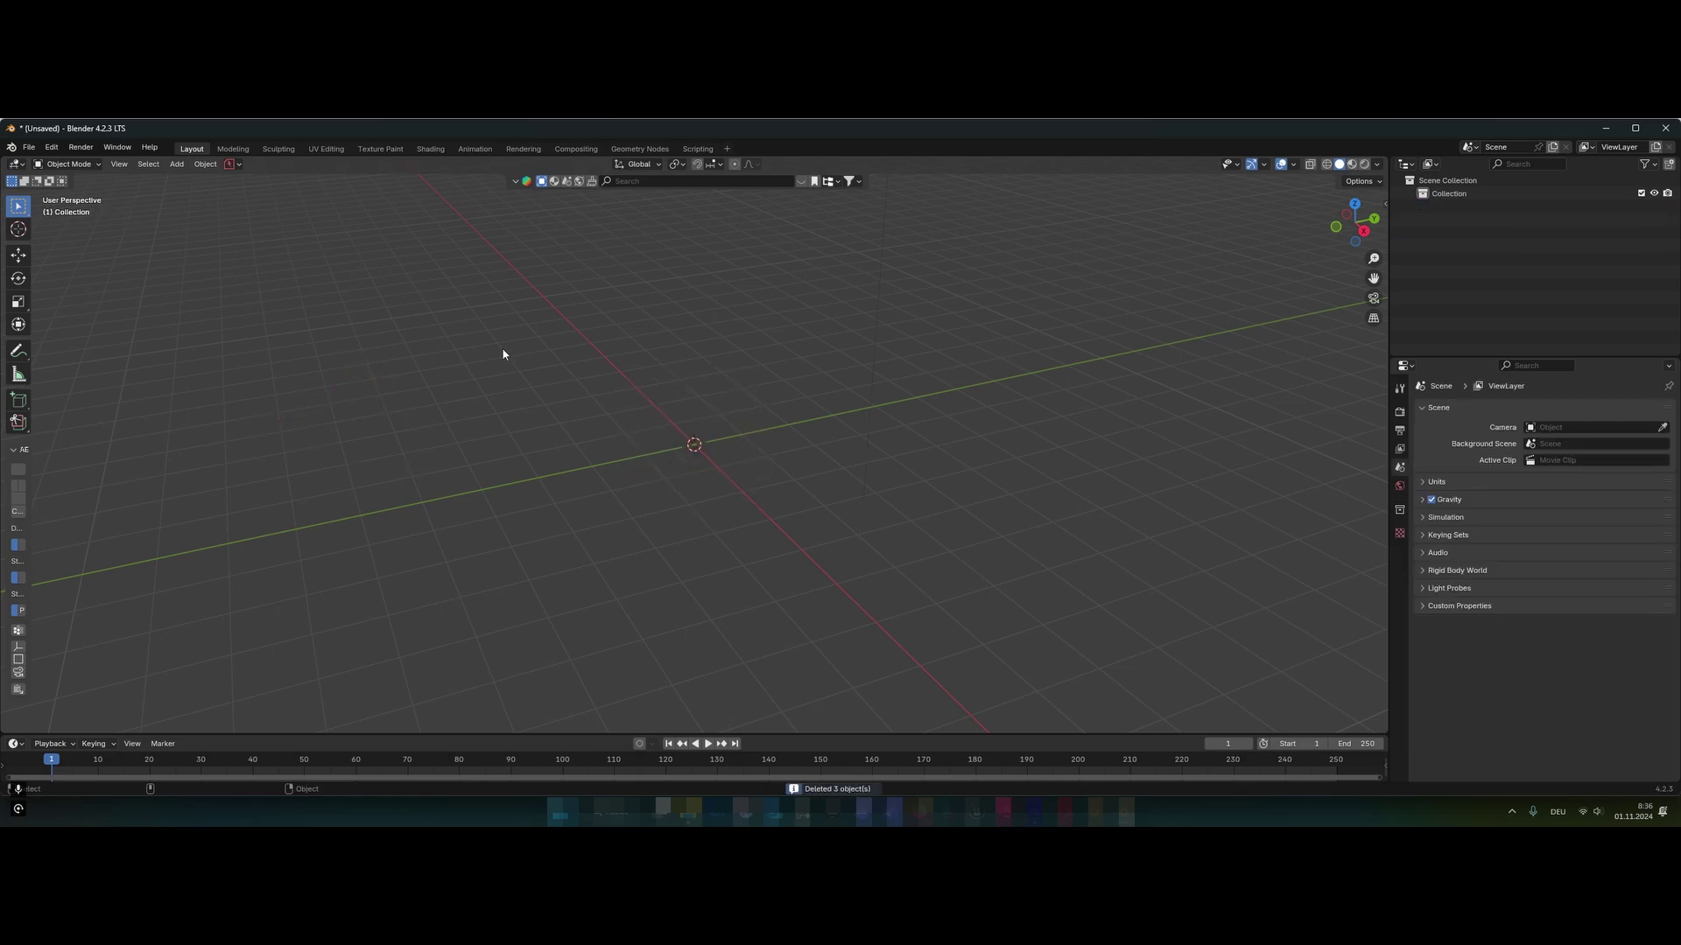
- Import 01.json as After Effects composition data from the exported JSON folder
click(31, 150)
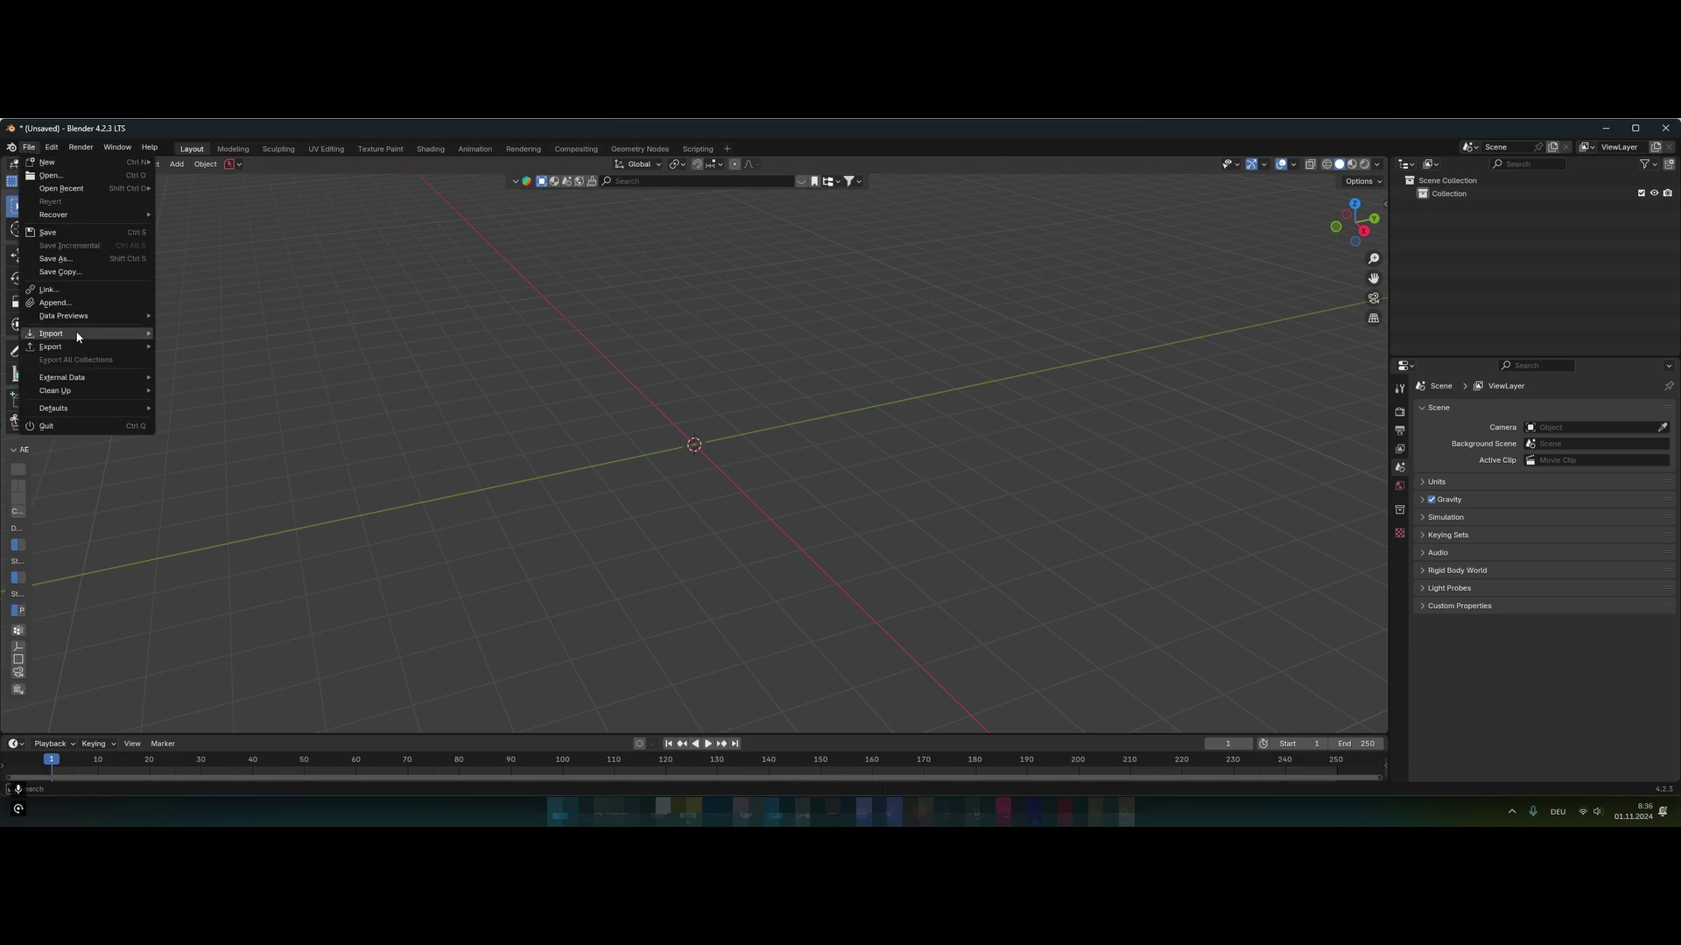
mouse_move(51, 333)
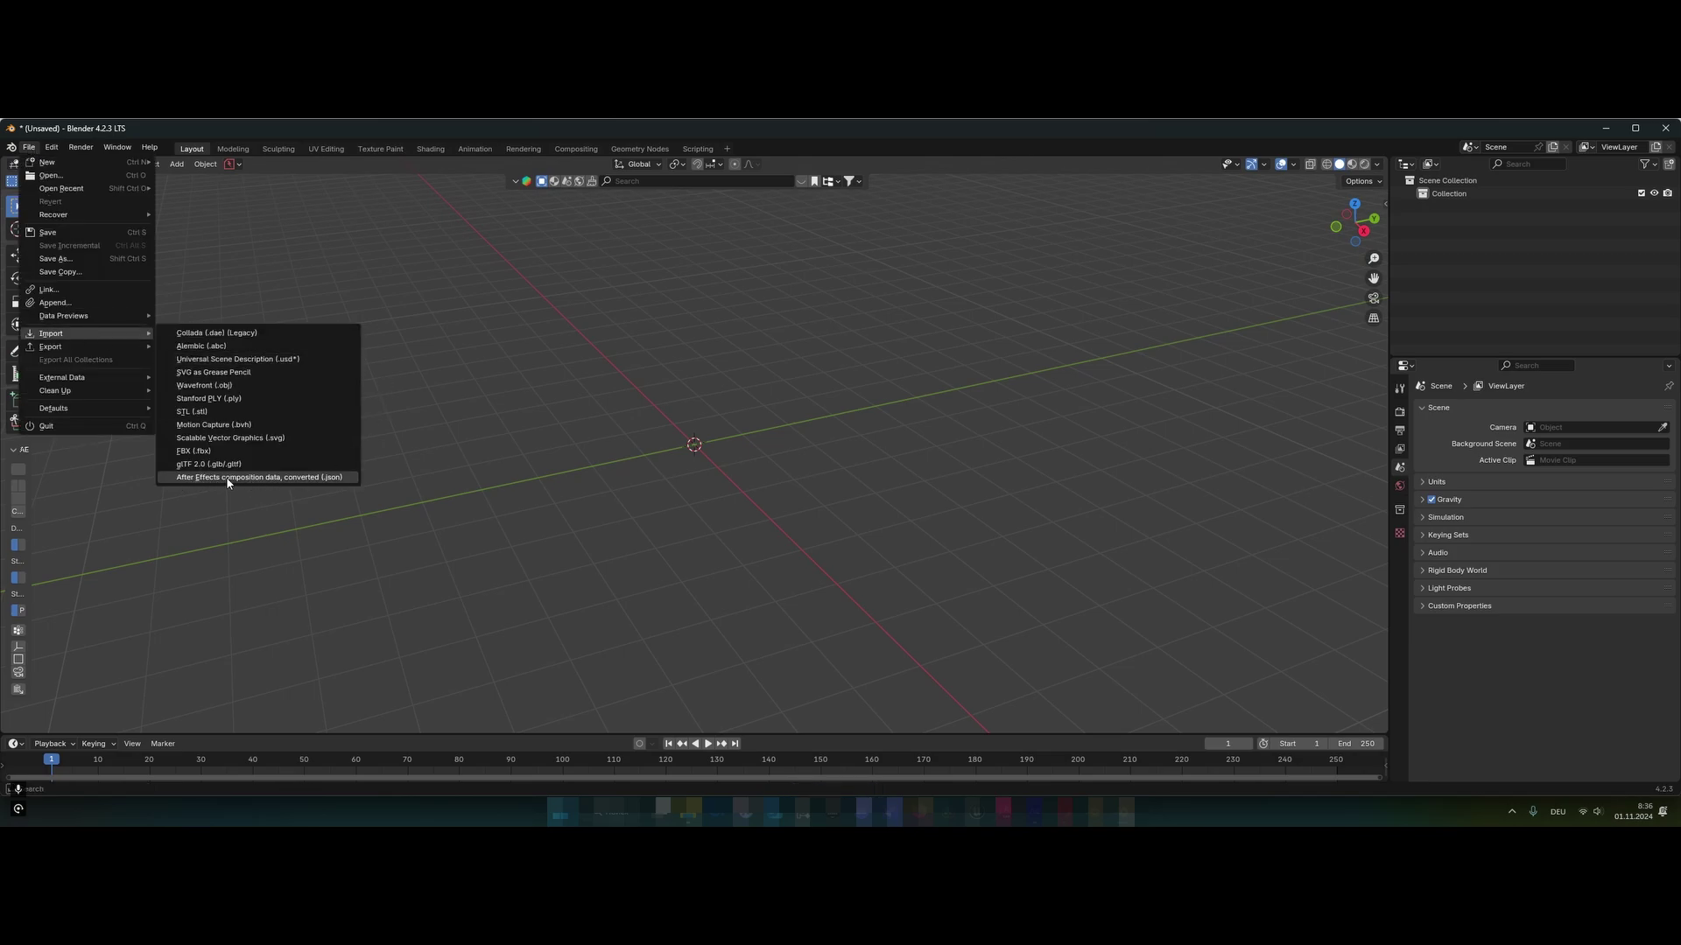
click(196, 483)
double_click(822, 359)
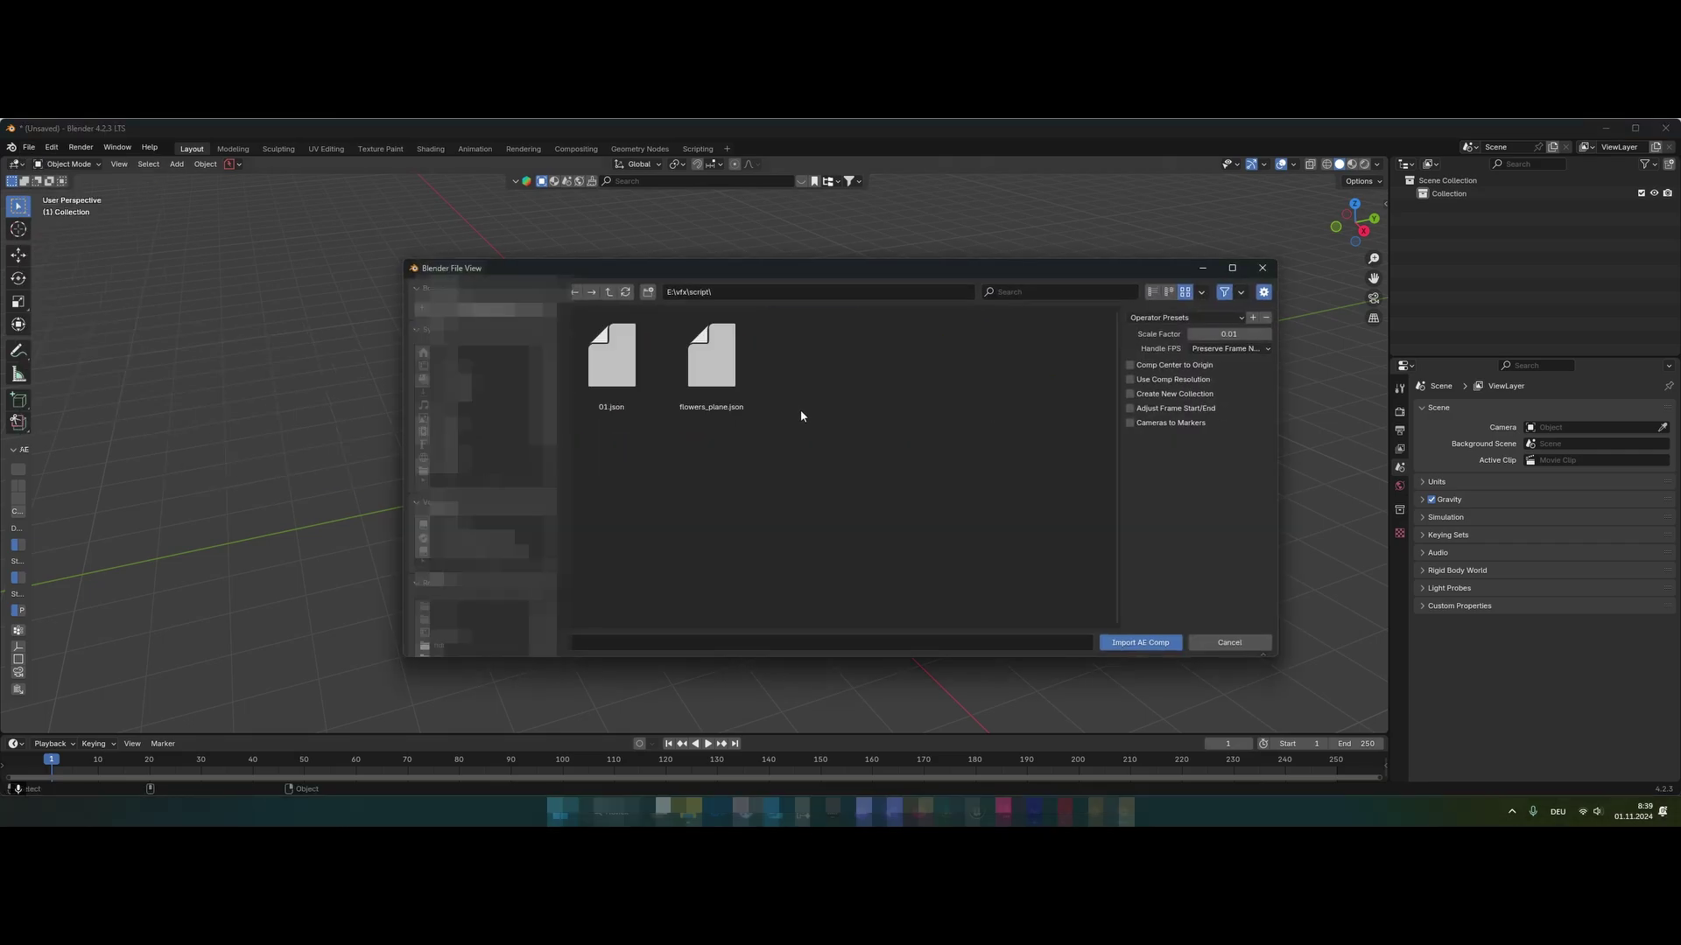
click(611, 355)
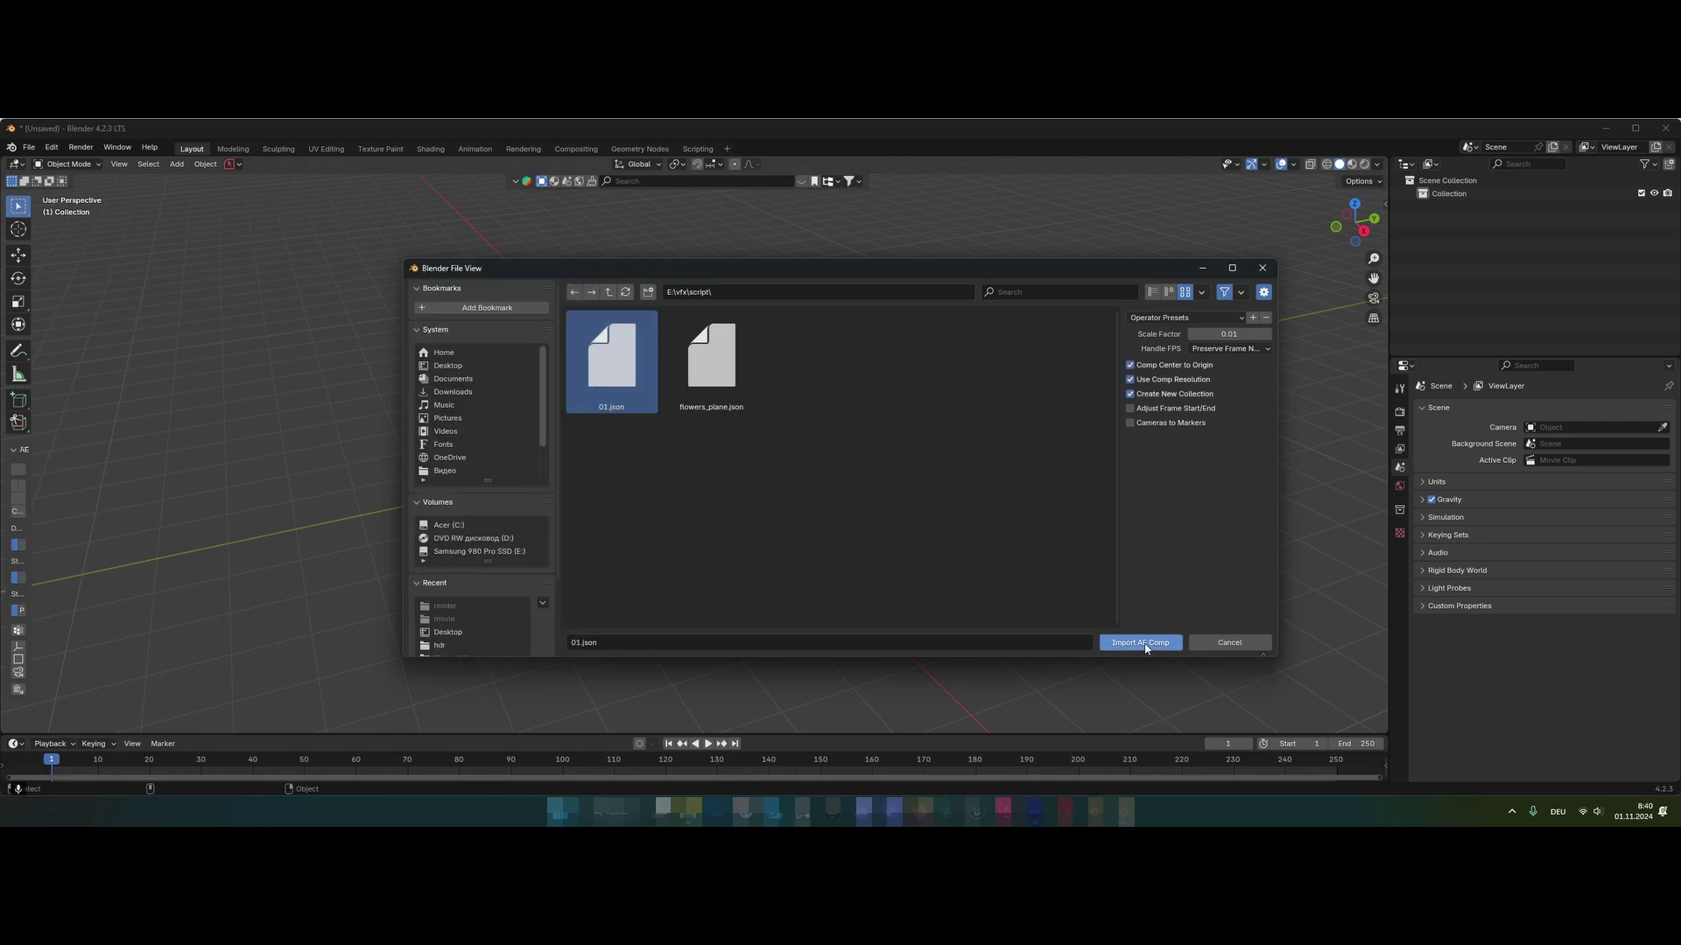
click(1140, 643)
- Look through the imported camera, zoom in, and make 3D Tracker Camera the active object
key(KP_0)
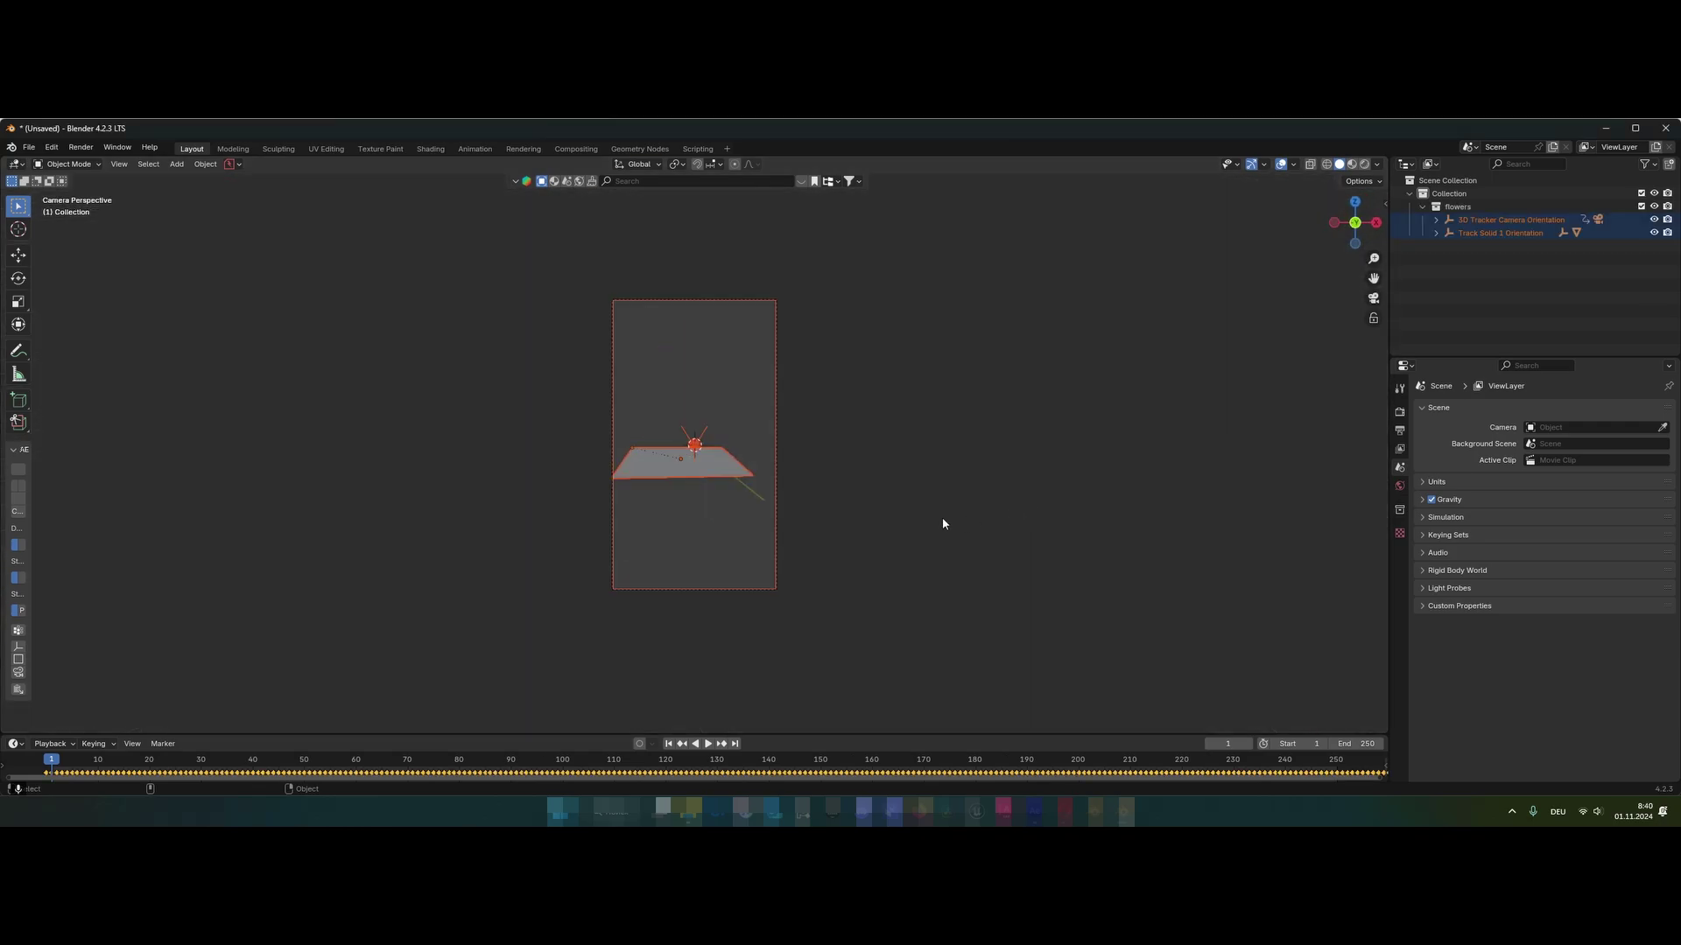
scroll(674, 458, up, 2)
scroll(670, 460, up, 1)
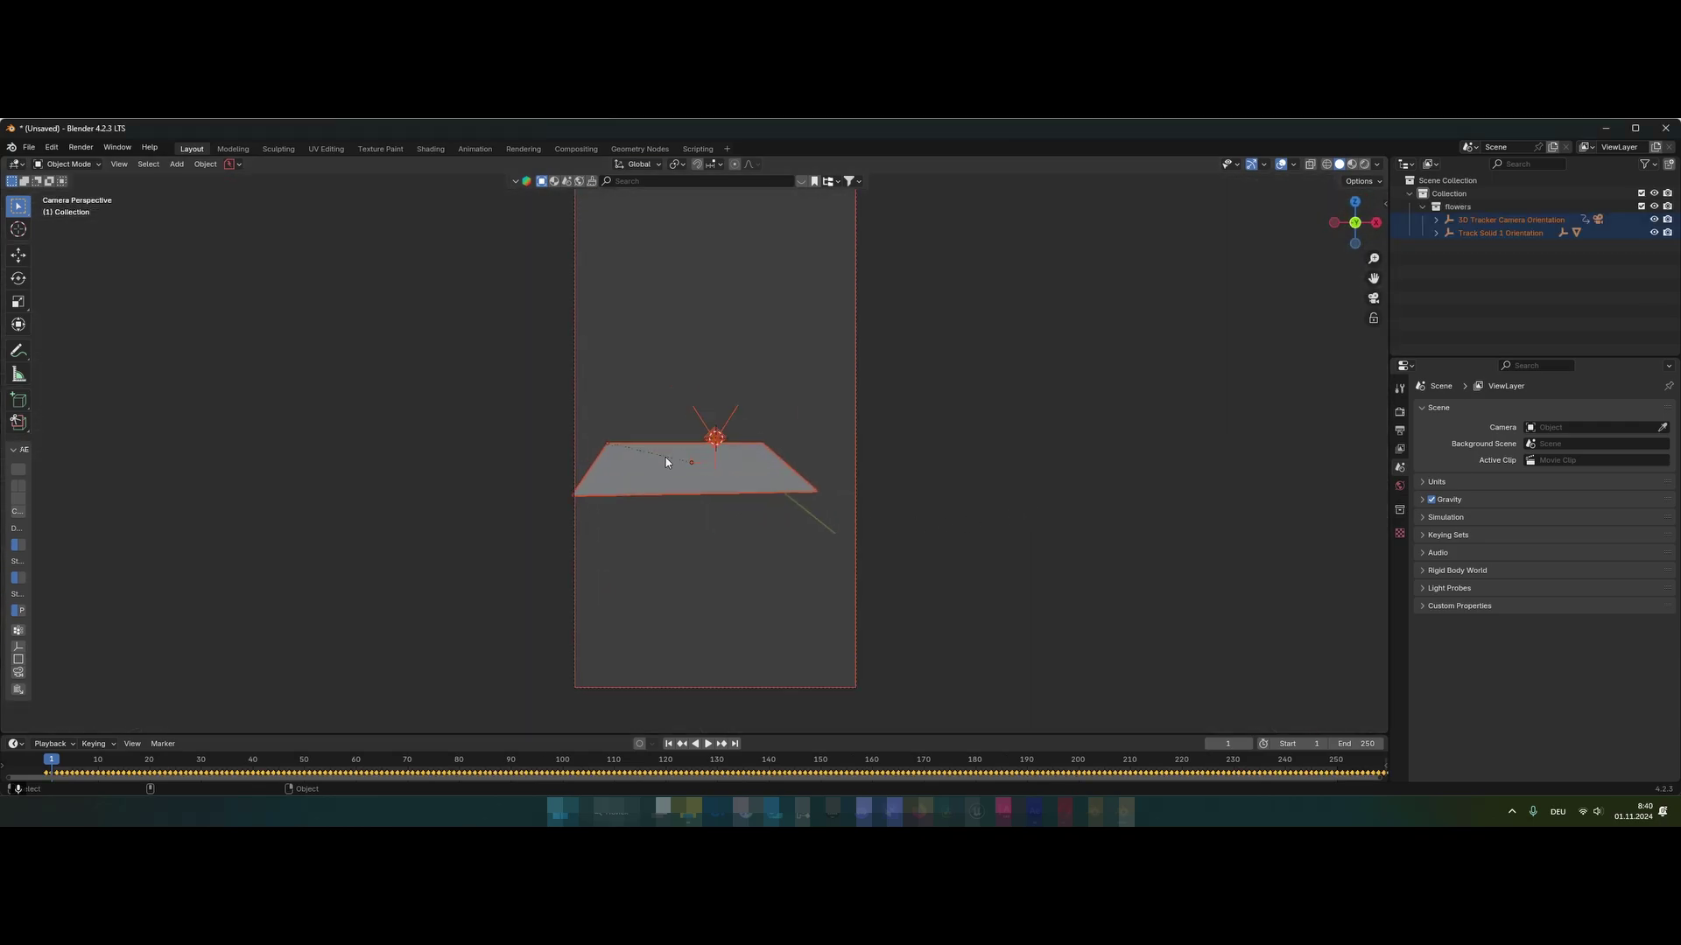
scroll(665, 460, up, 1)
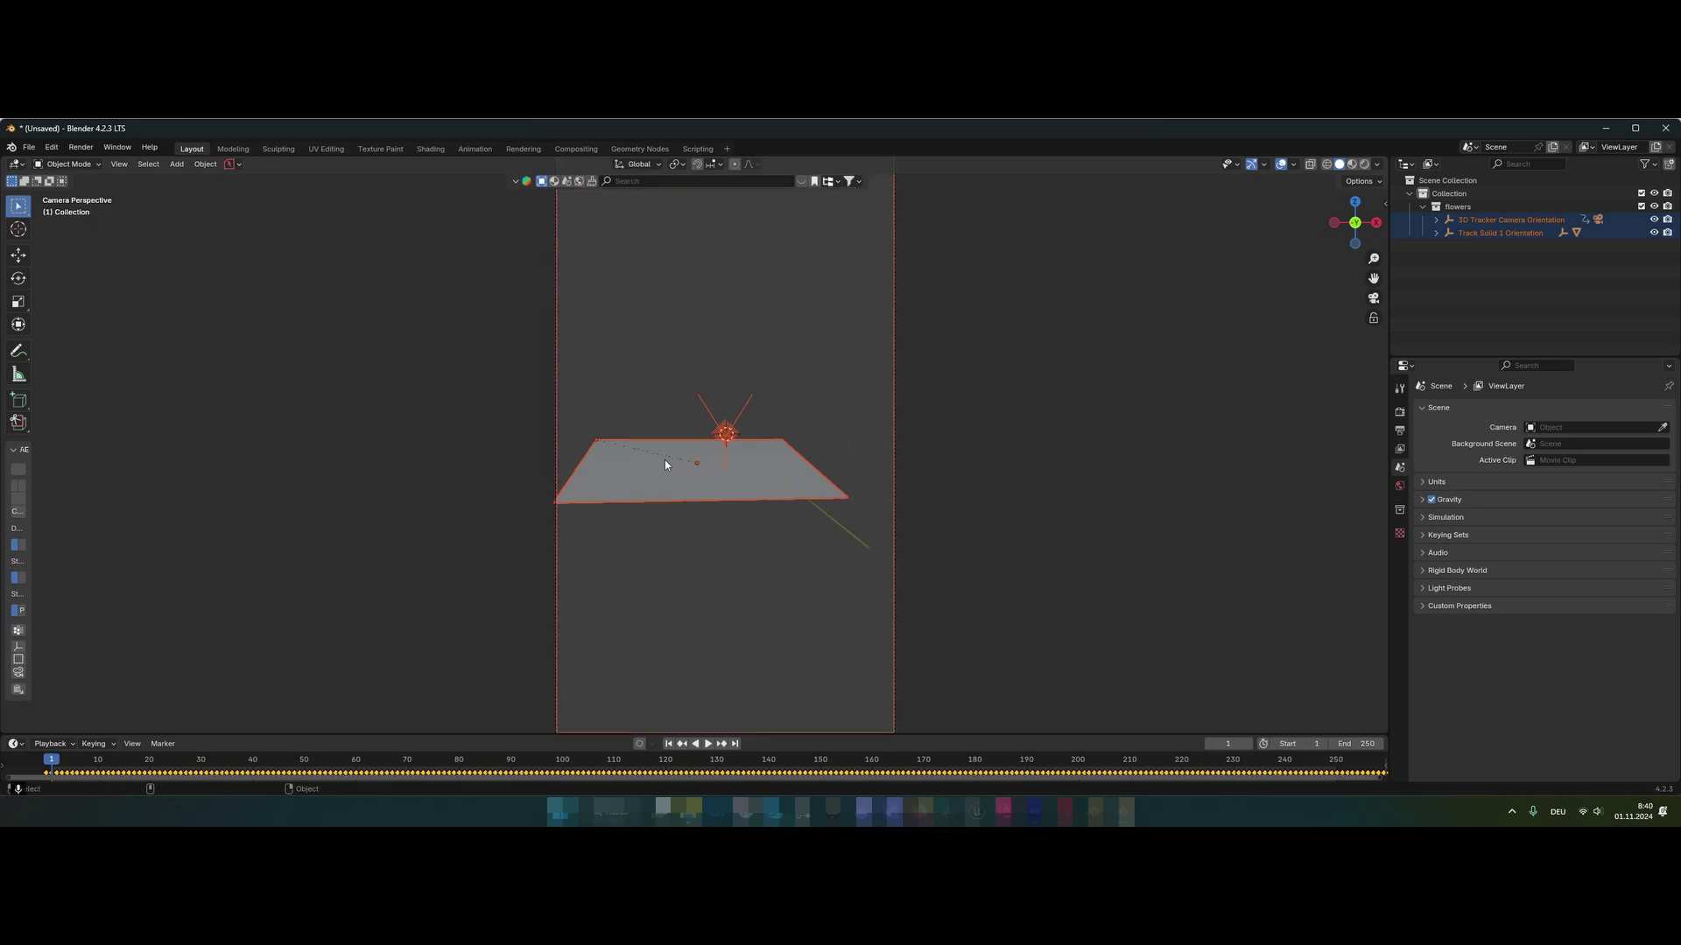
click(1598, 220)
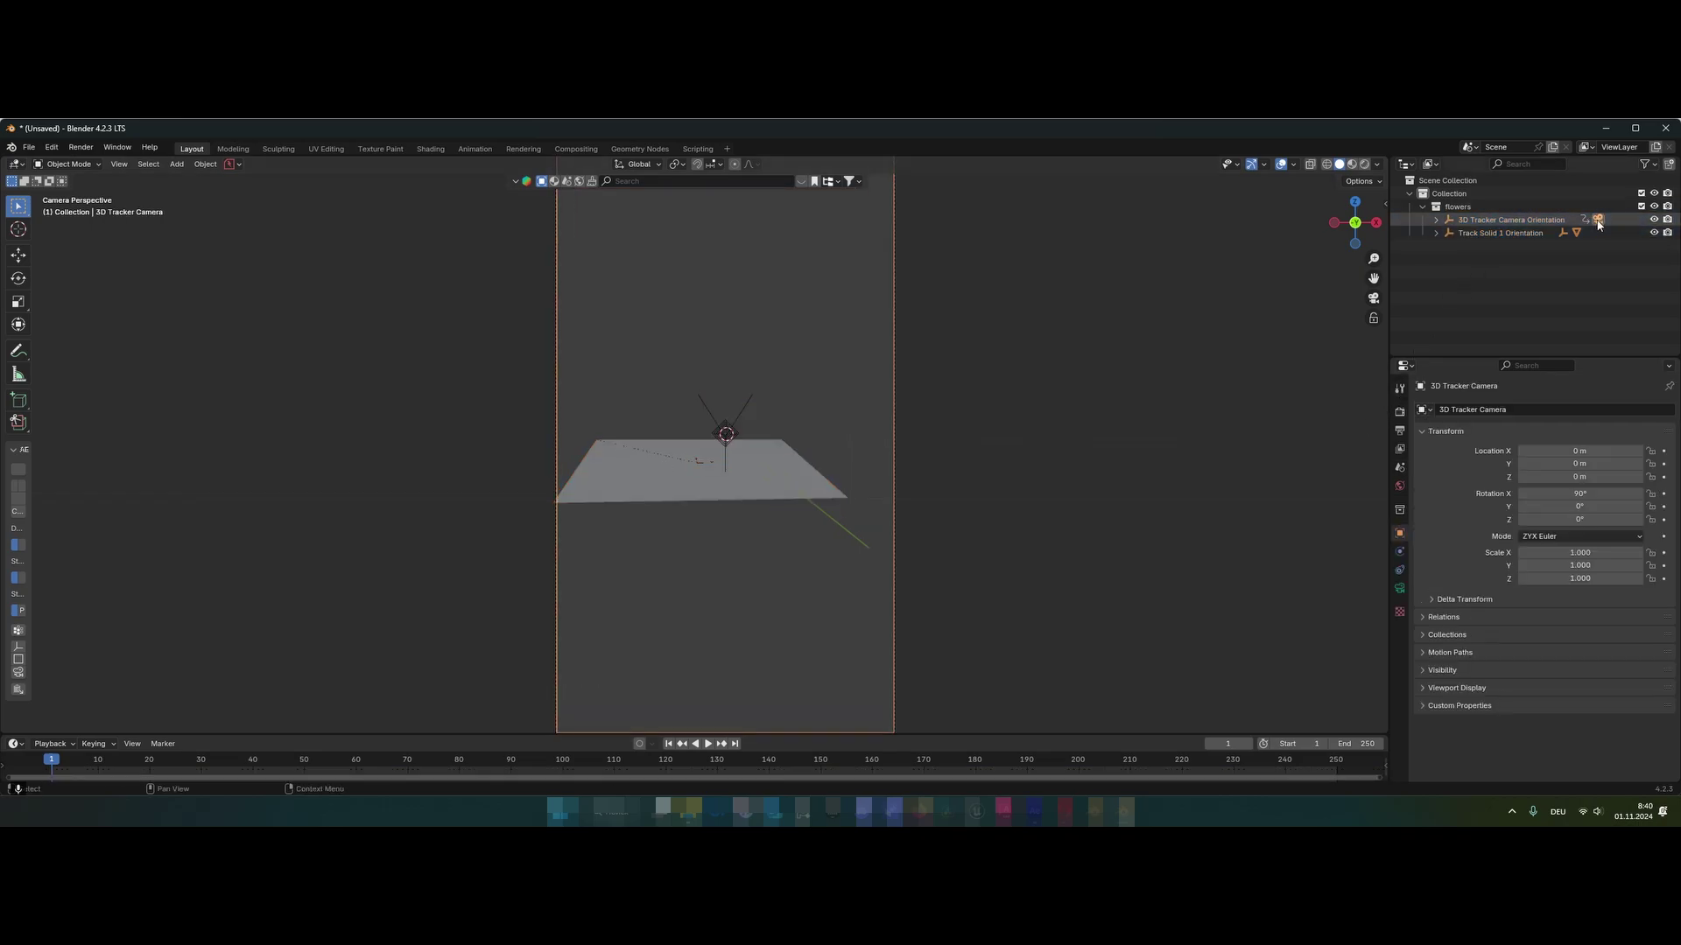
- Enable camera background images and load the street footage movie clip as the background
click(1399, 592)
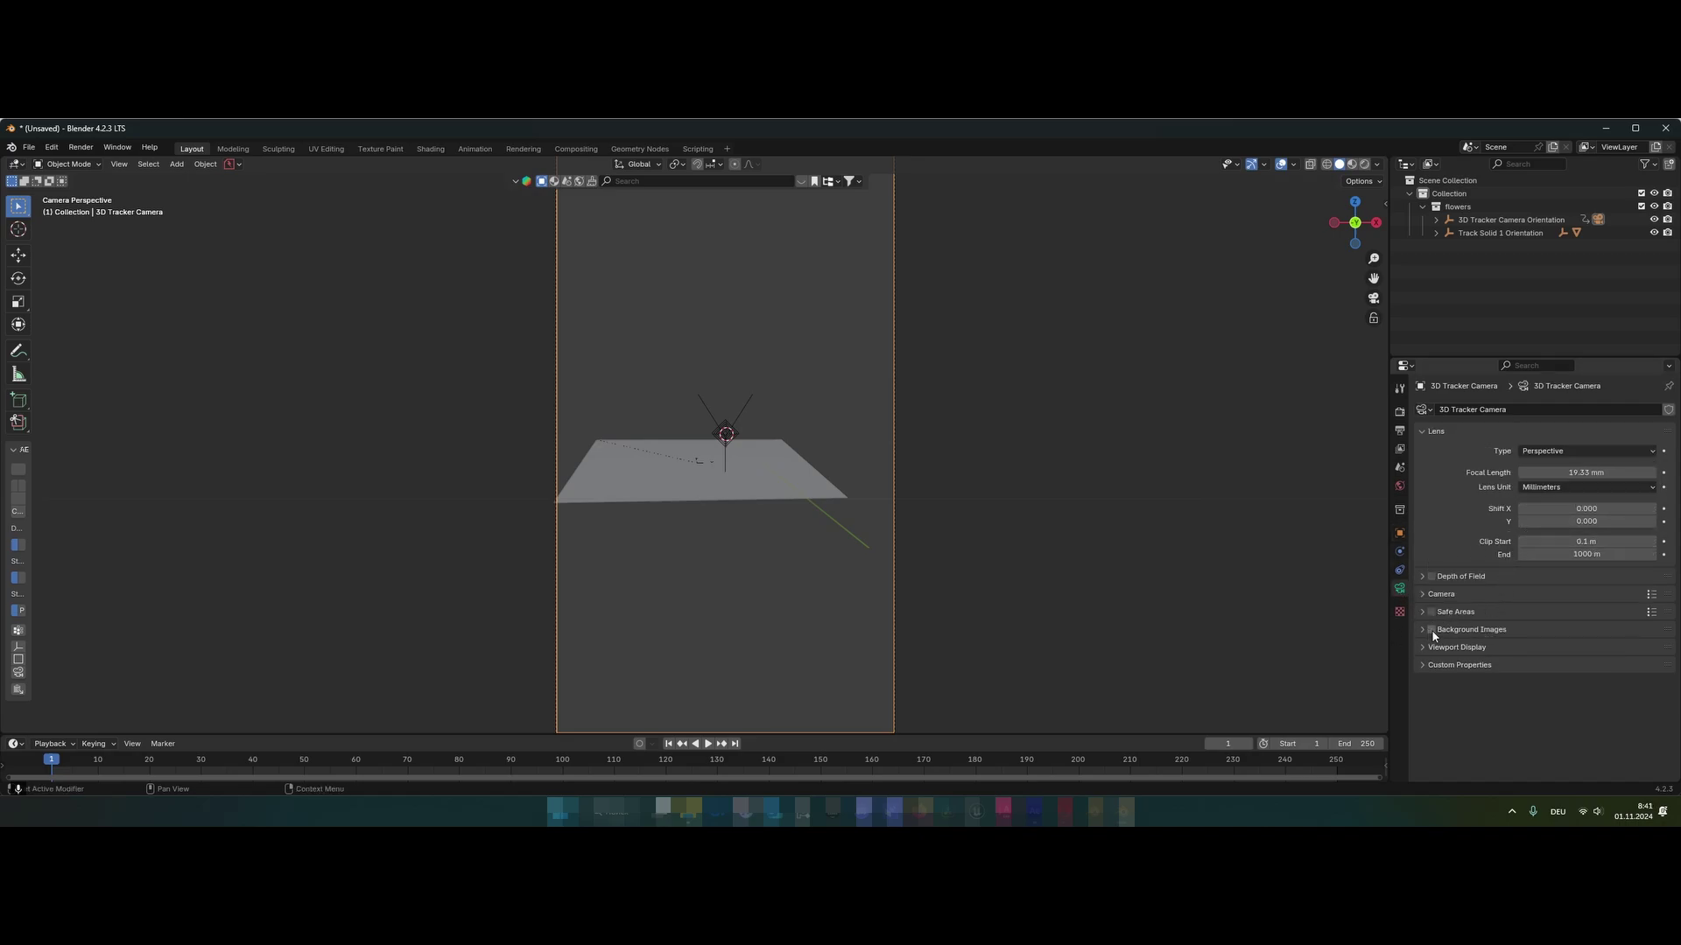
click(1420, 628)
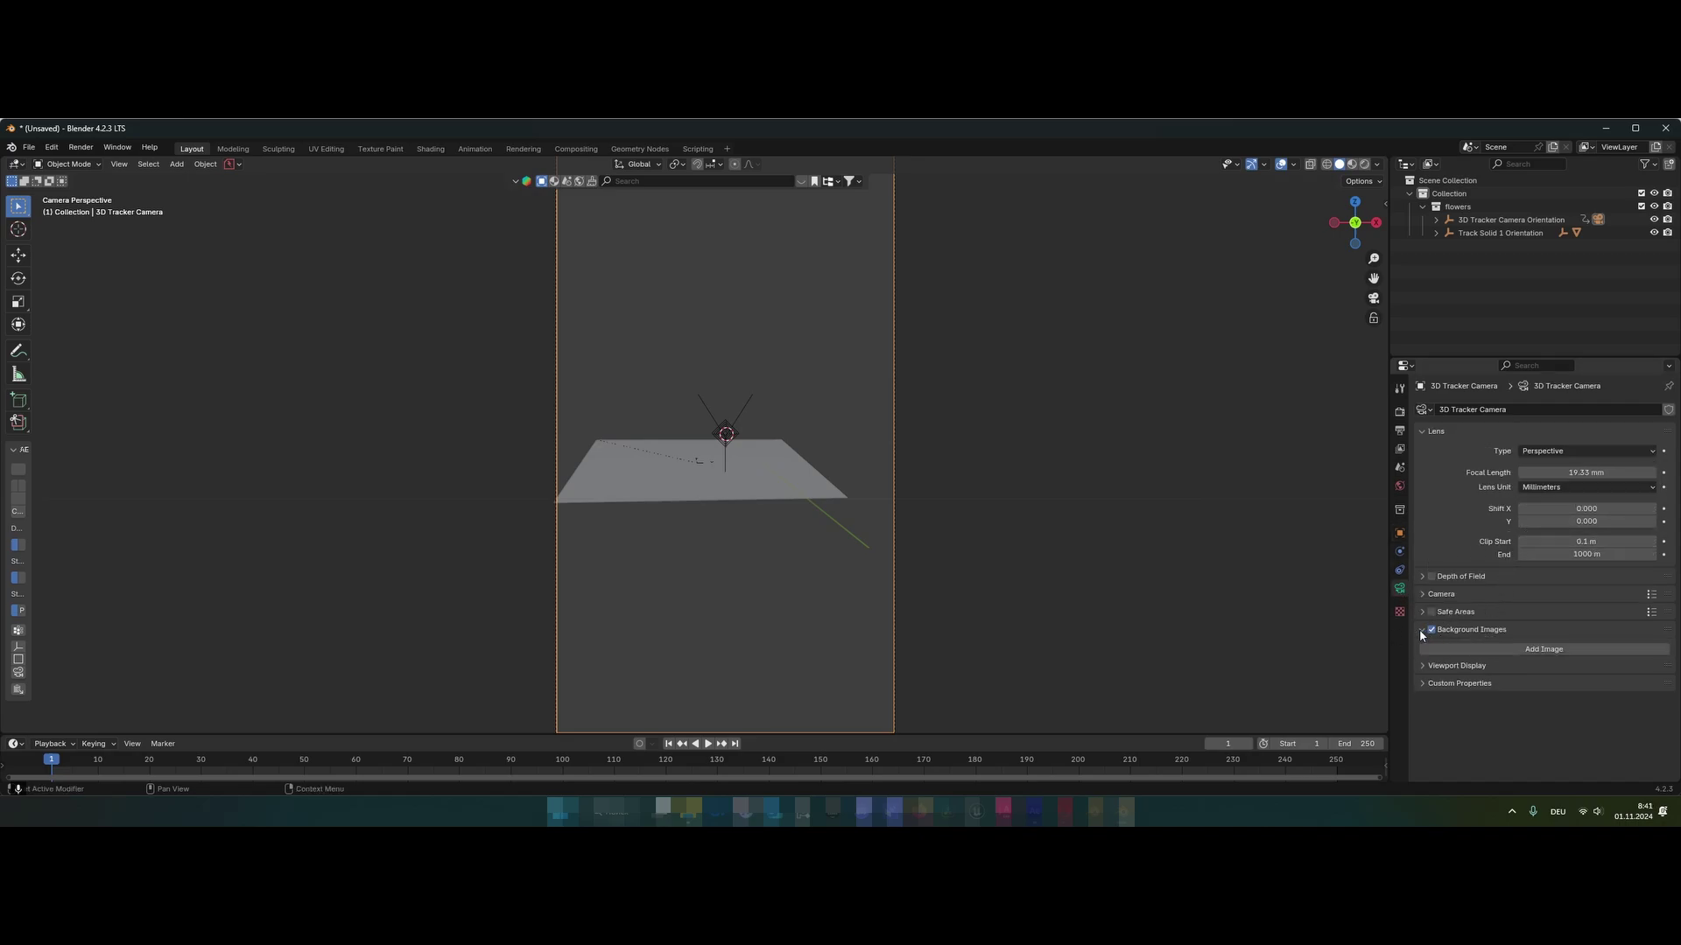
click(1552, 649)
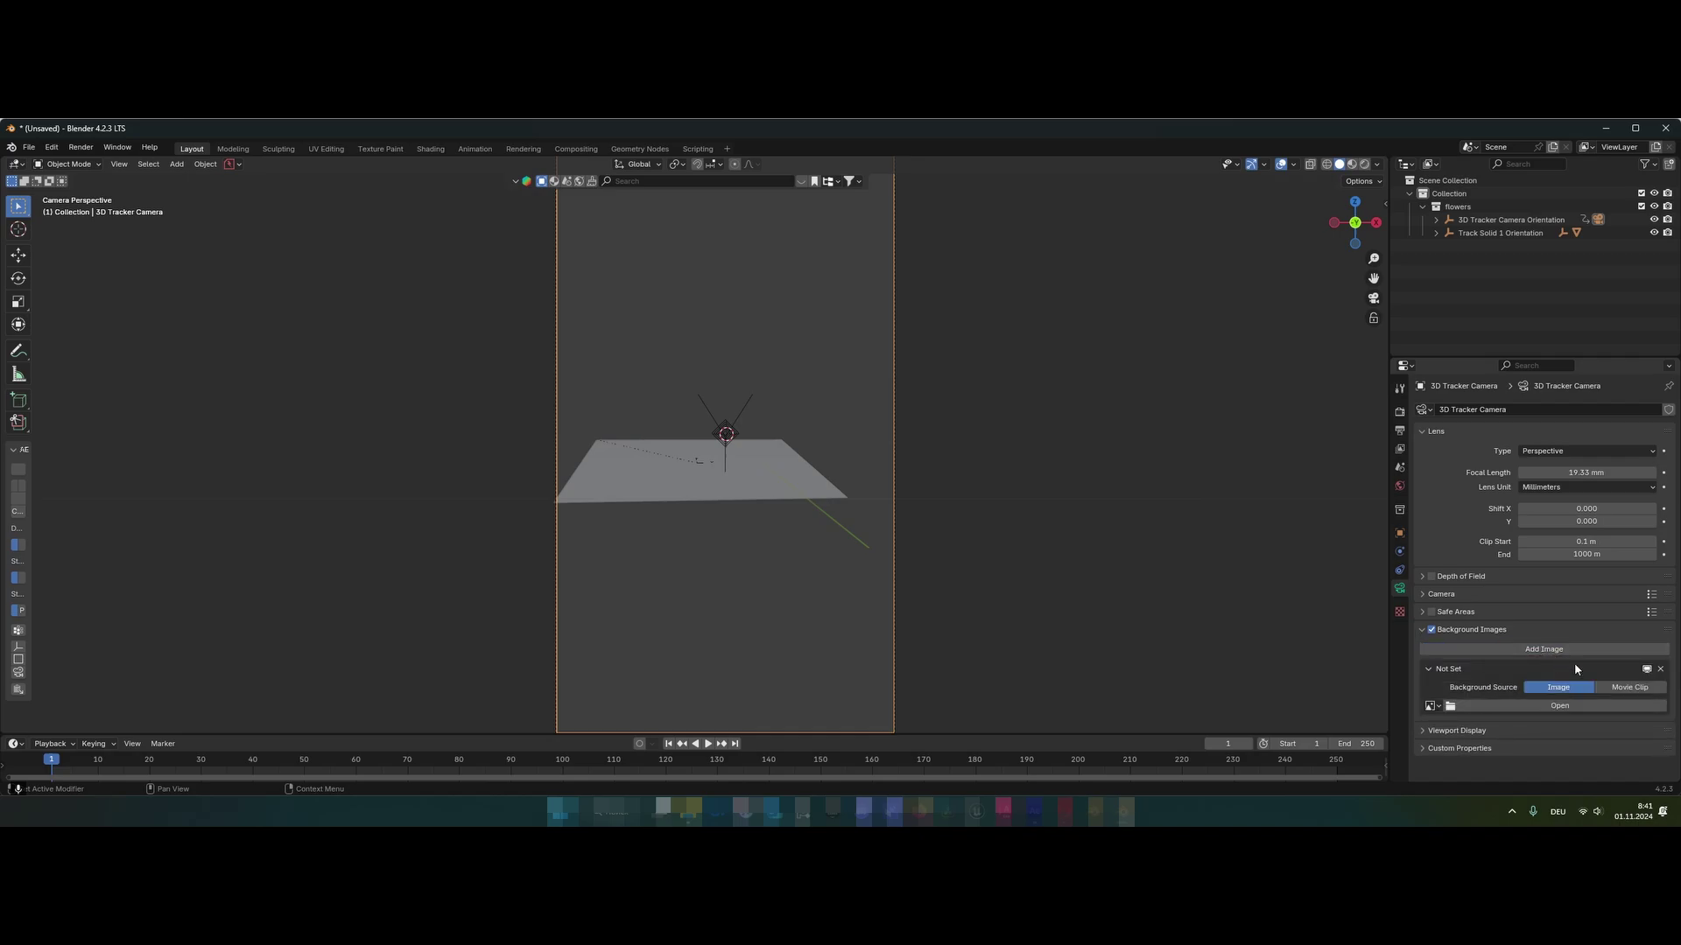
click(1640, 688)
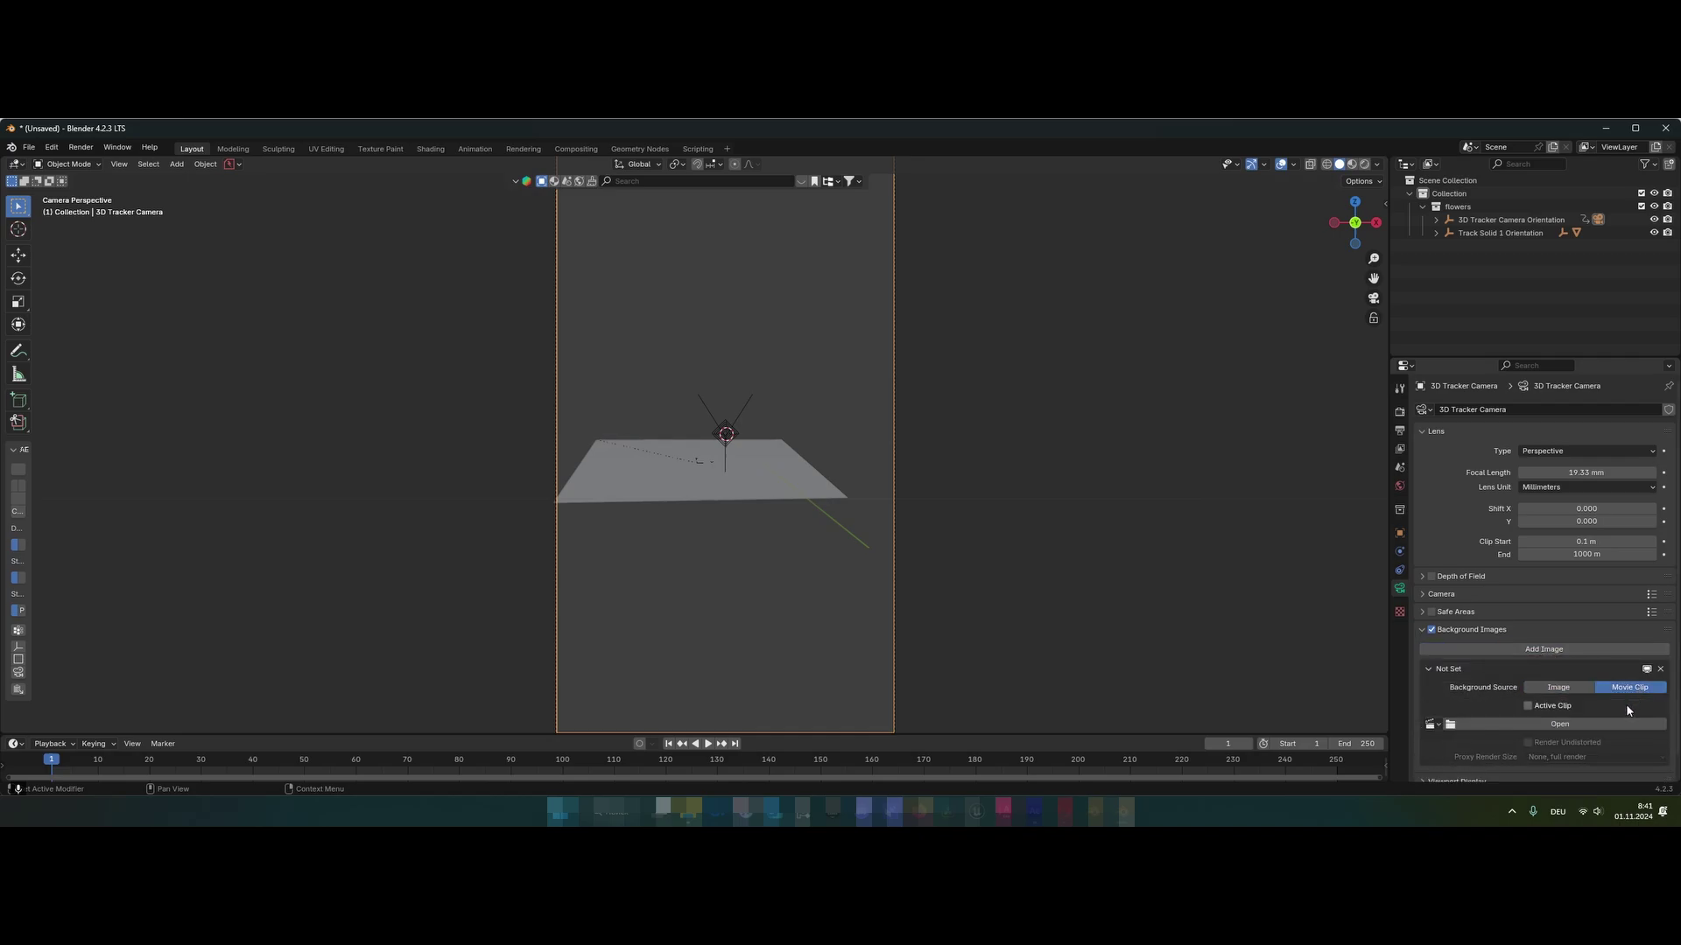
click(1560, 727)
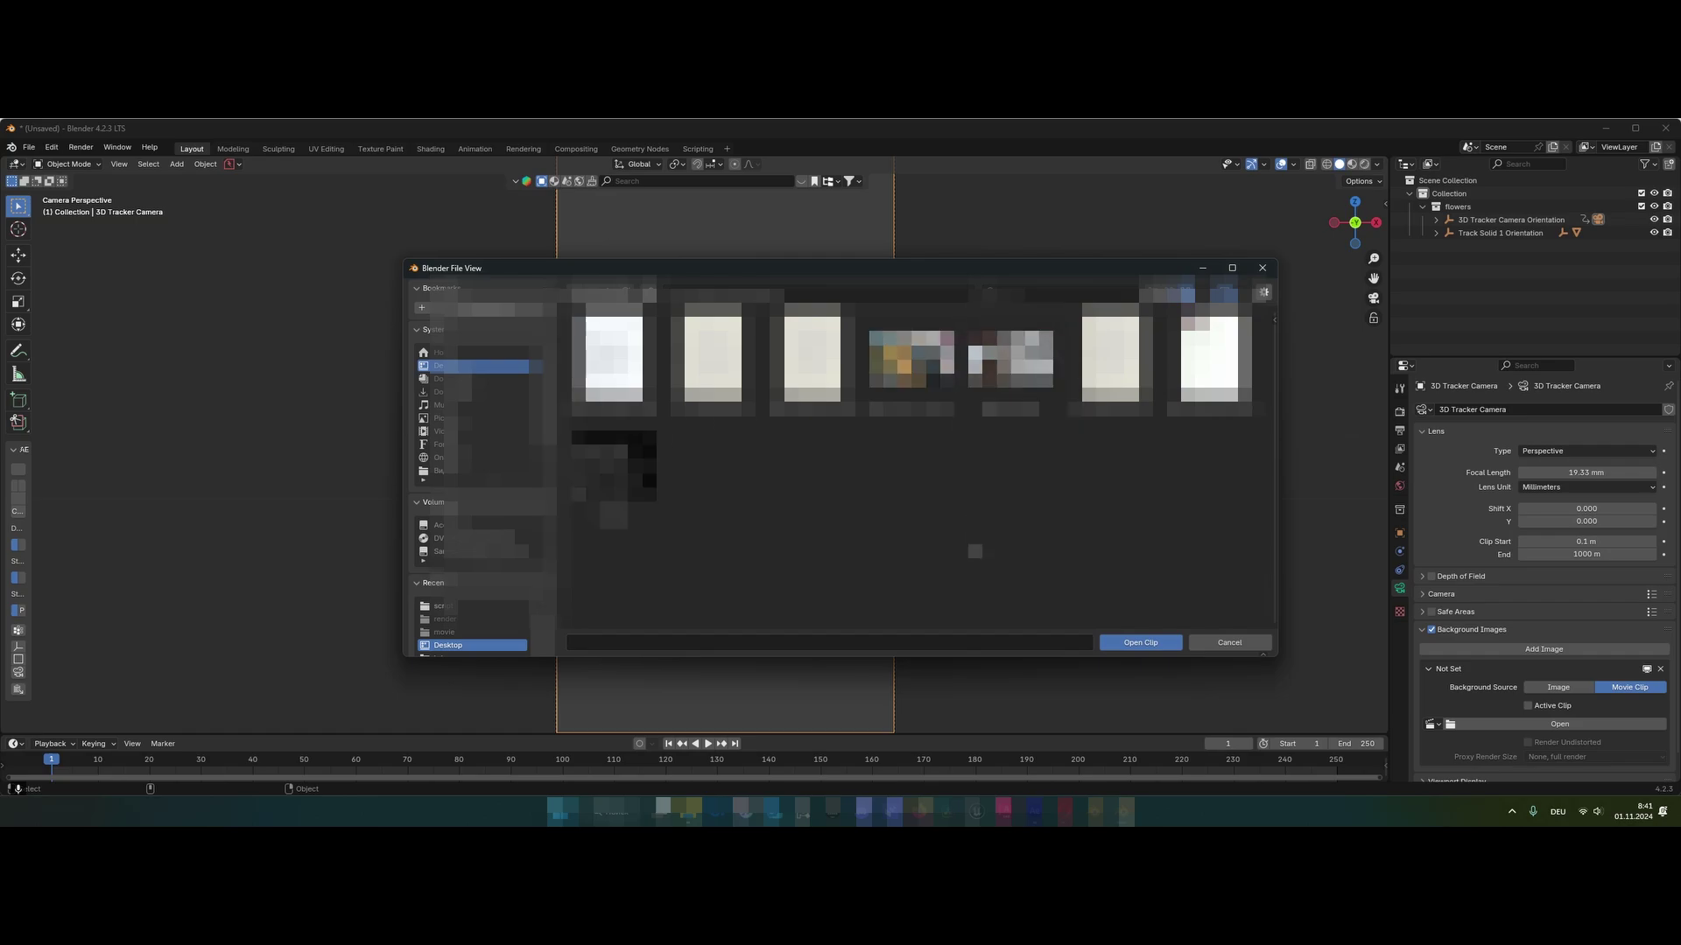
click(1006, 385)
click(1141, 644)
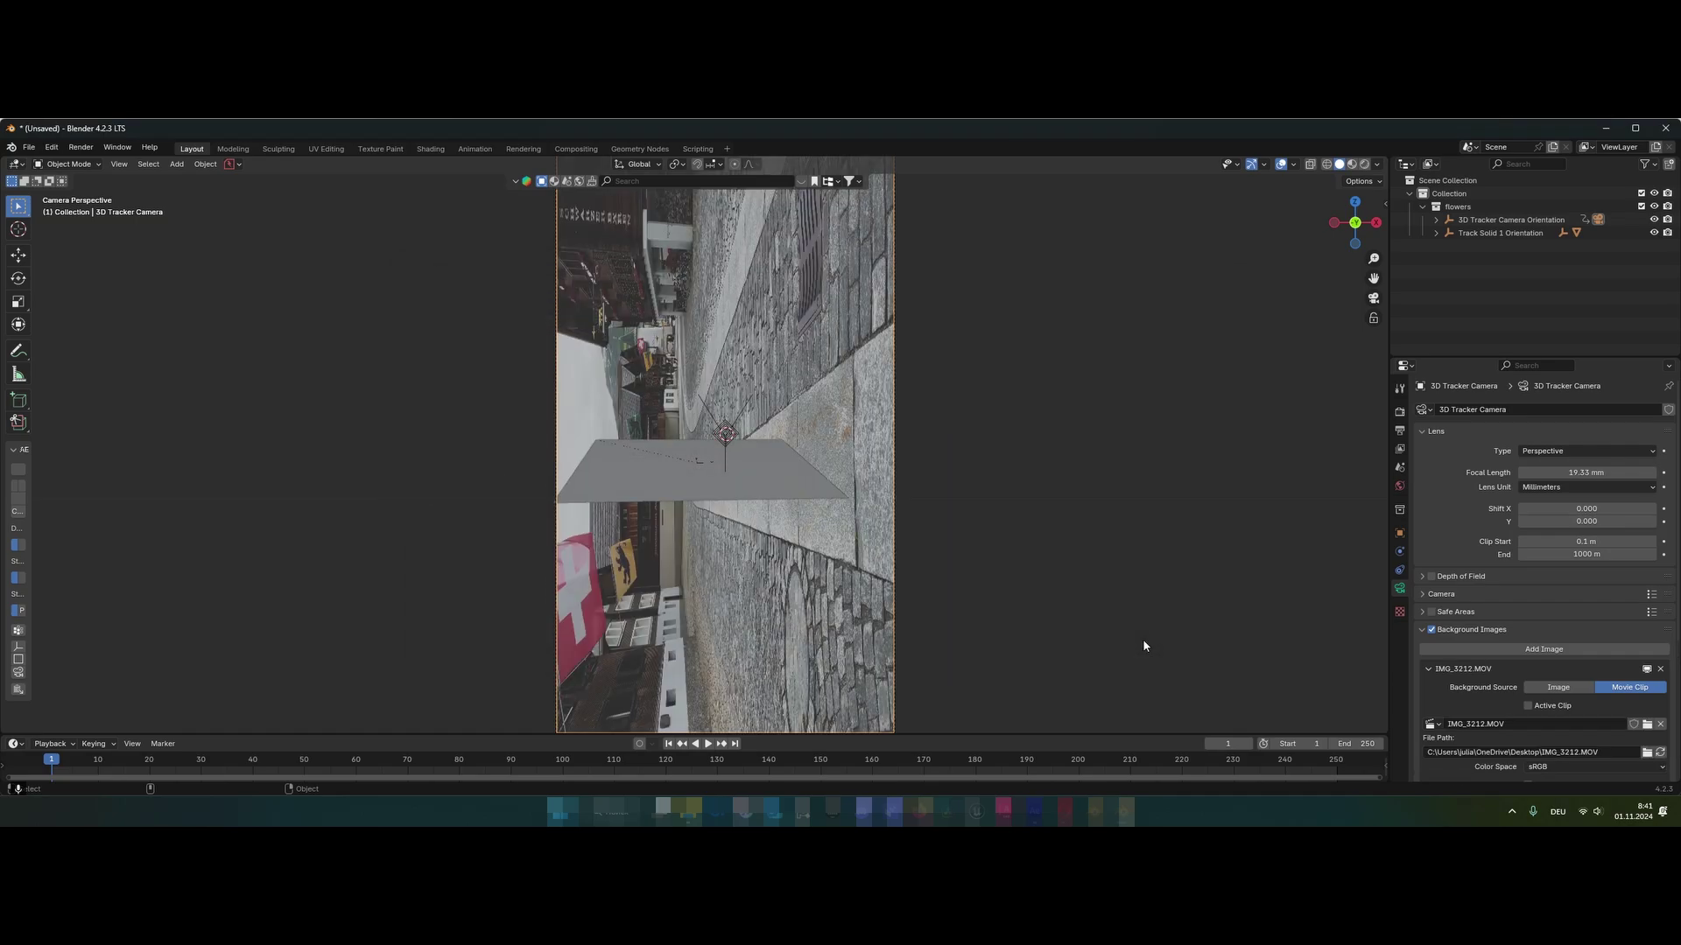
- Set the background image rotation to -90° so the footage stands upright
scroll(1472, 668, down, 6)
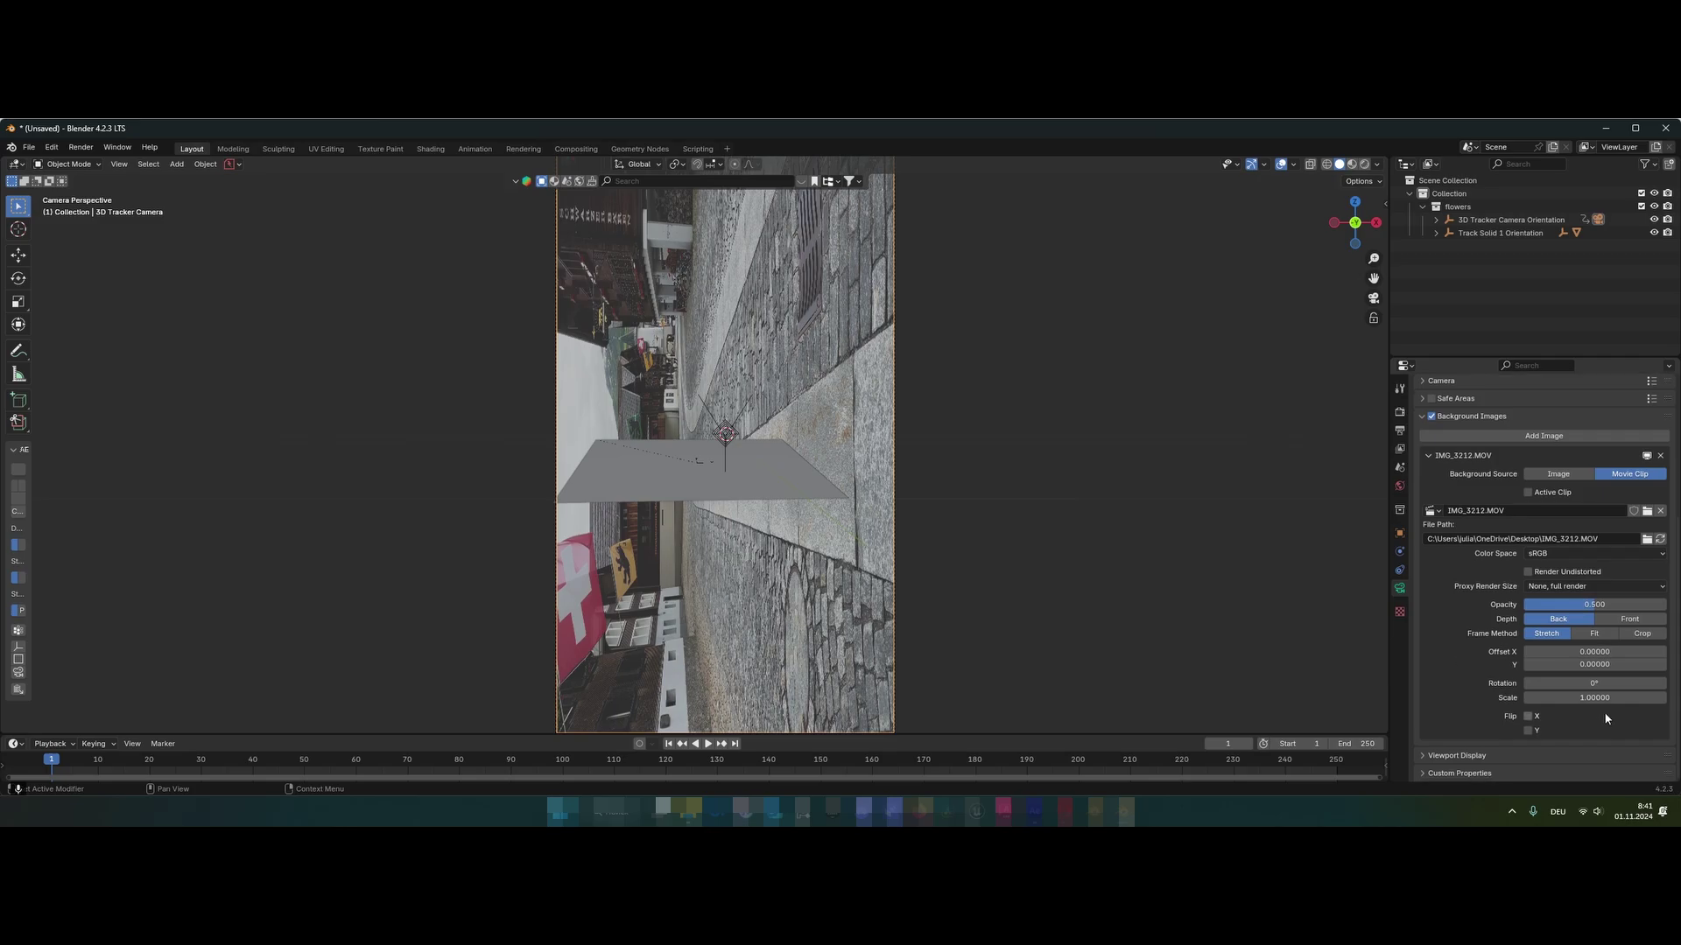
click(1593, 685)
text(-90)
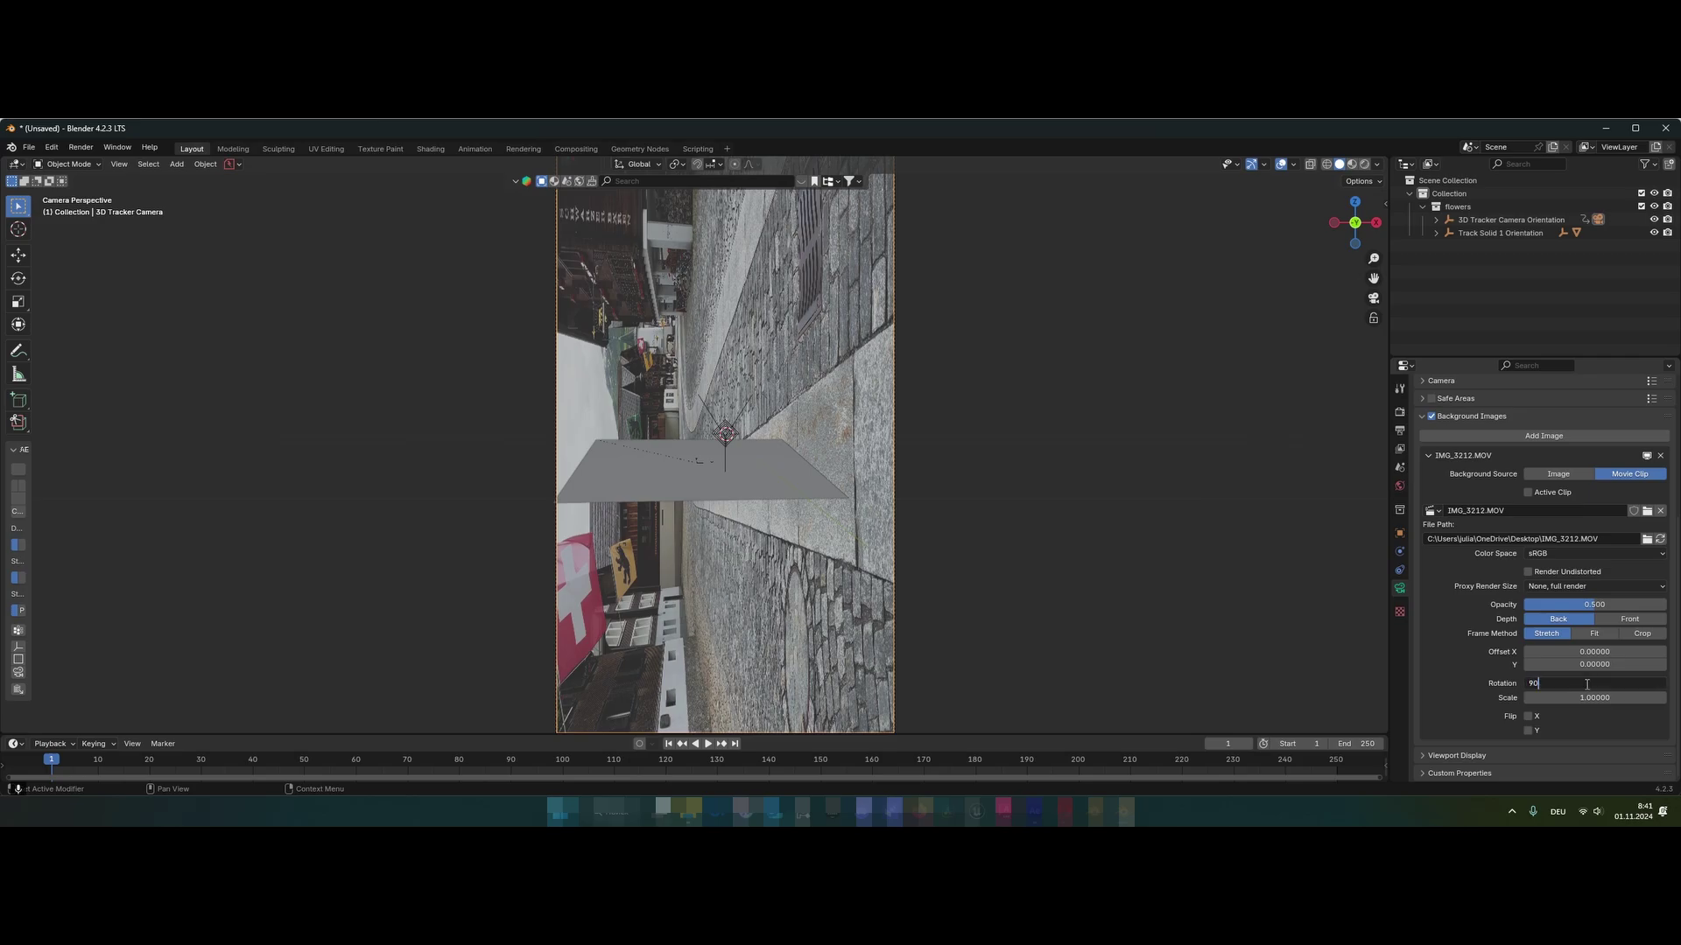
key(Return)
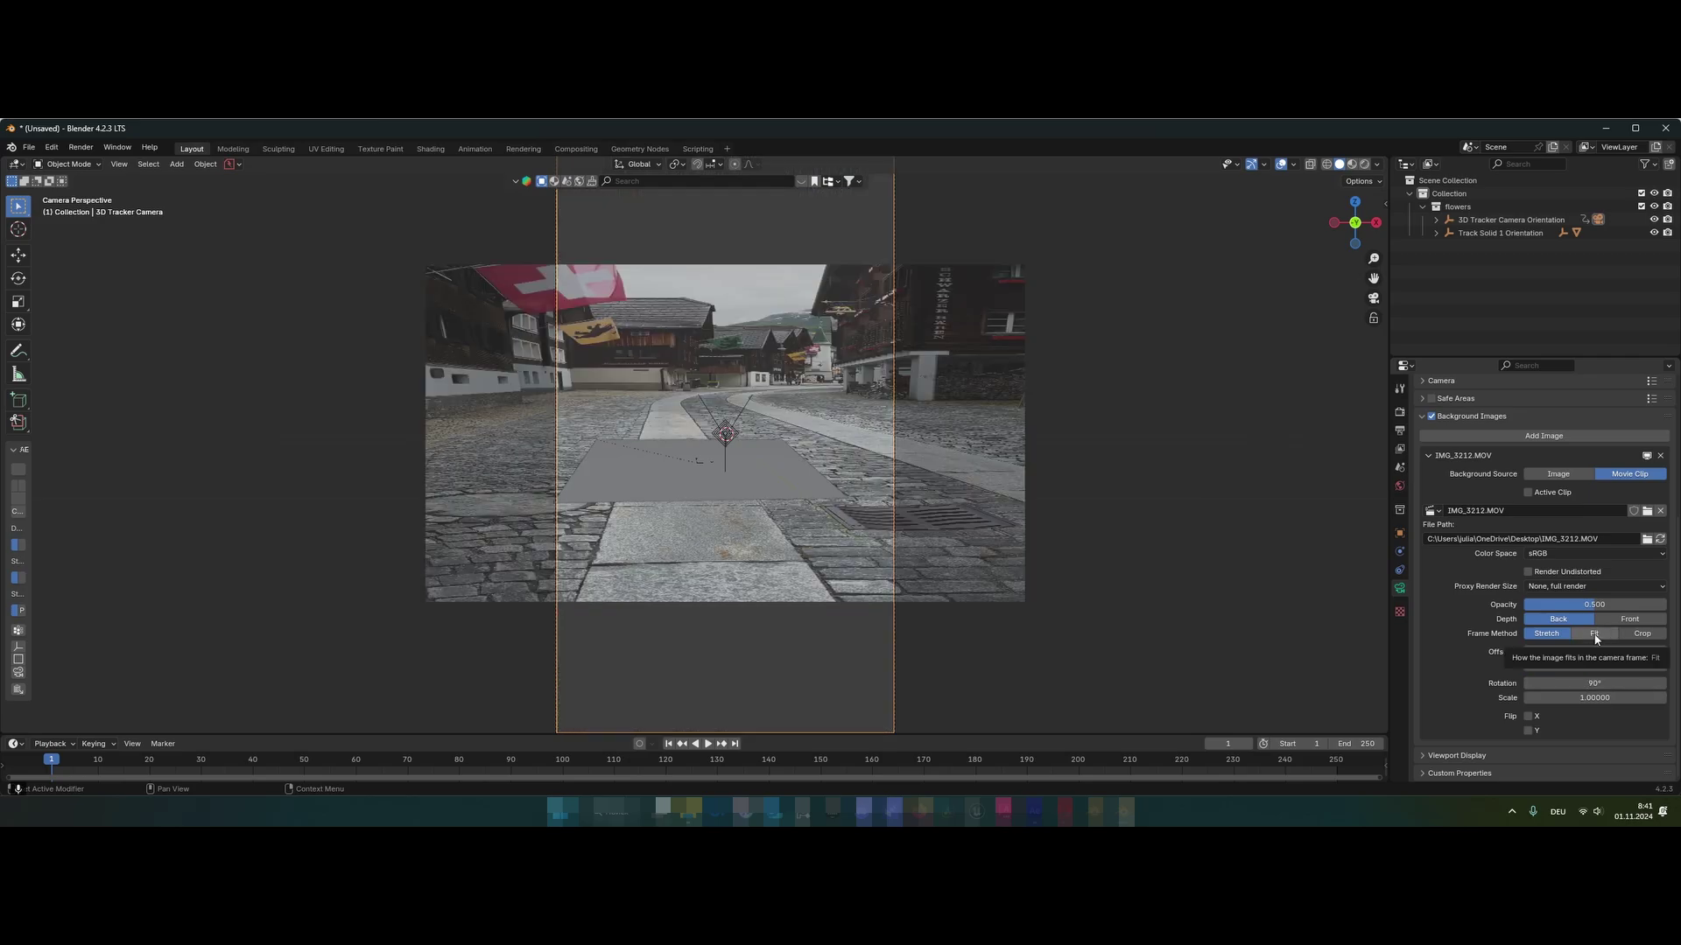
- Set Frame Method to Fit, scale to about 1.774 and opacity to 1.0
click(1593, 636)
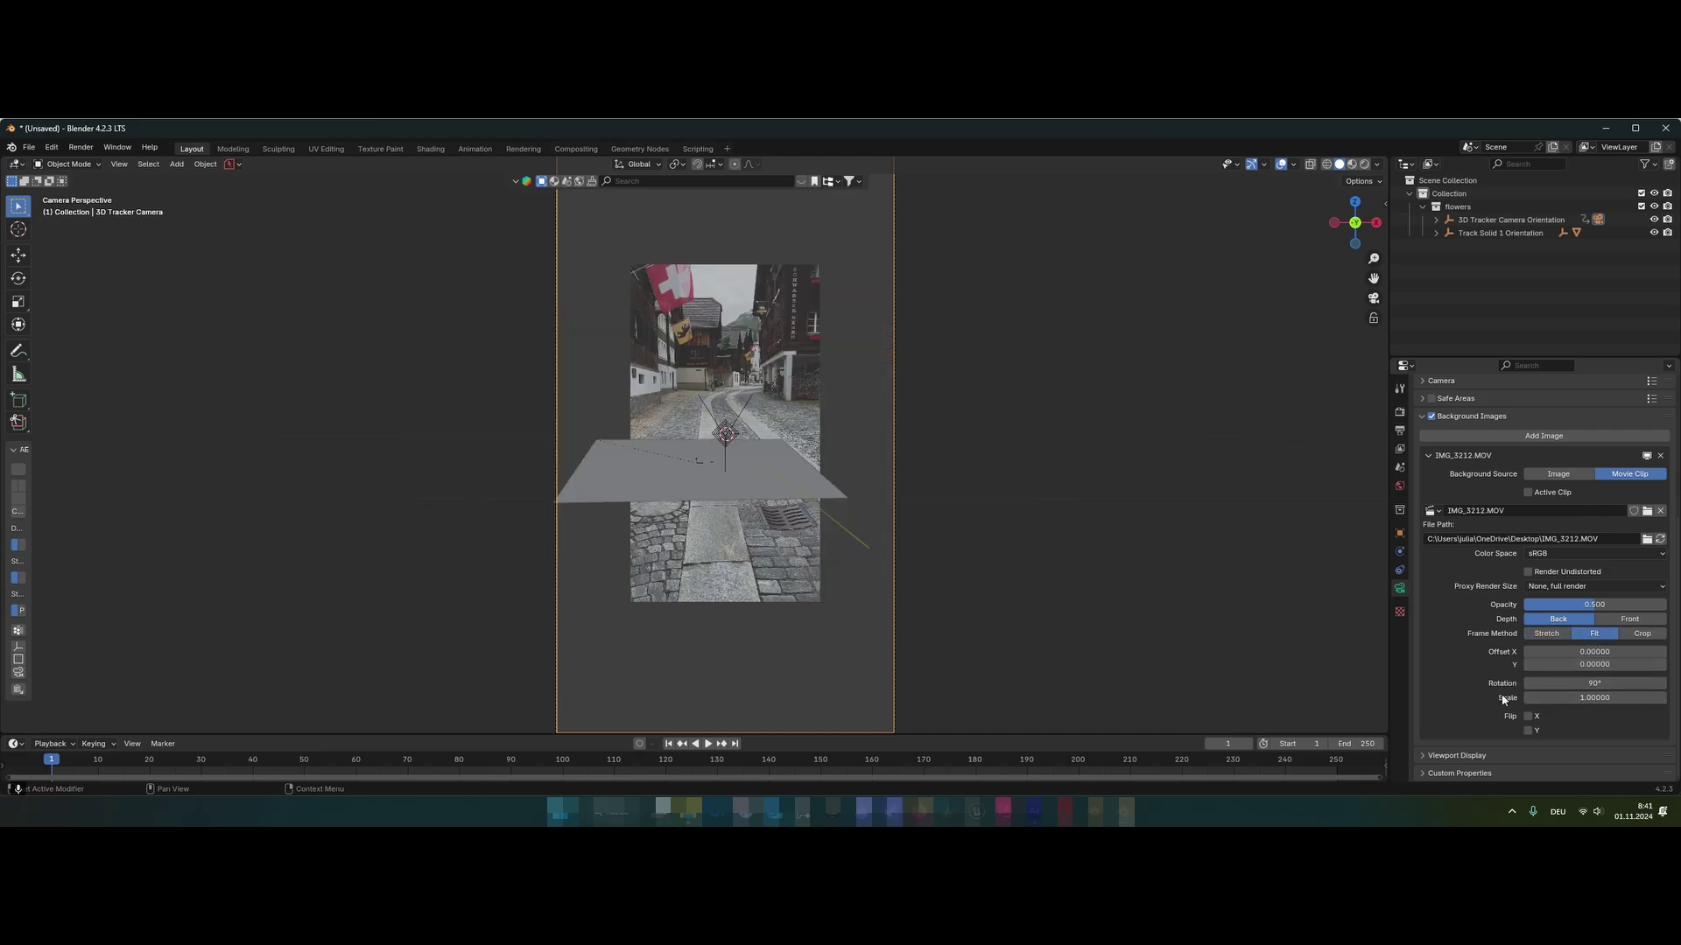
drag(1574, 698, 1602, 697)
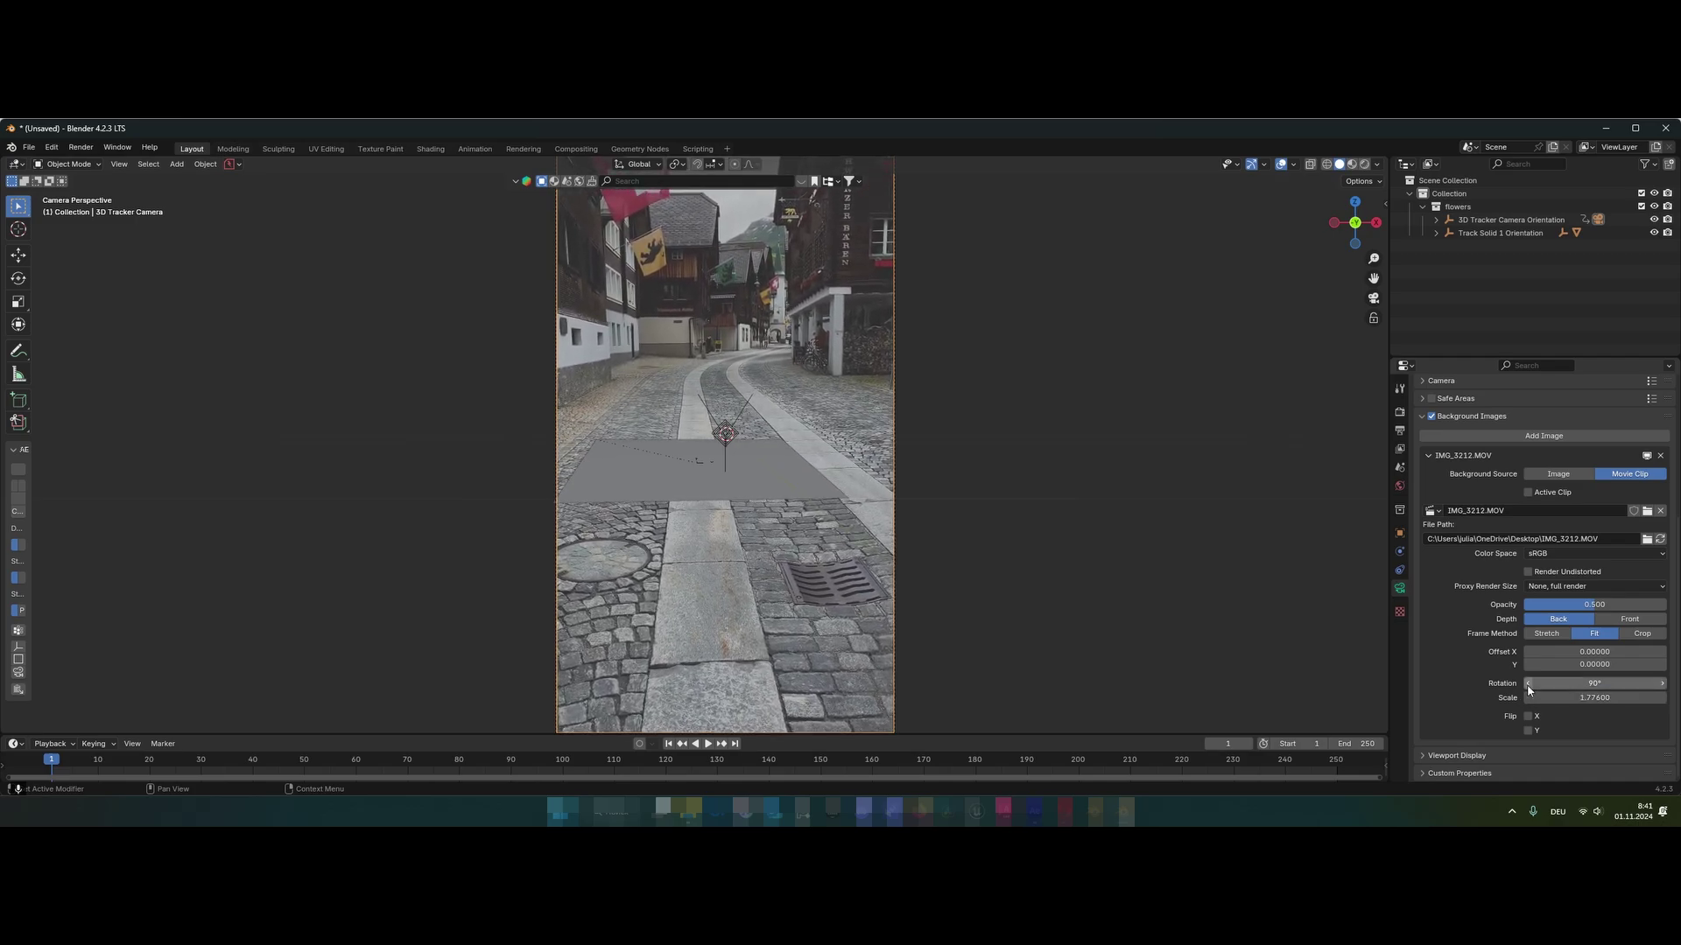
drag(1595, 610, 1663, 610)
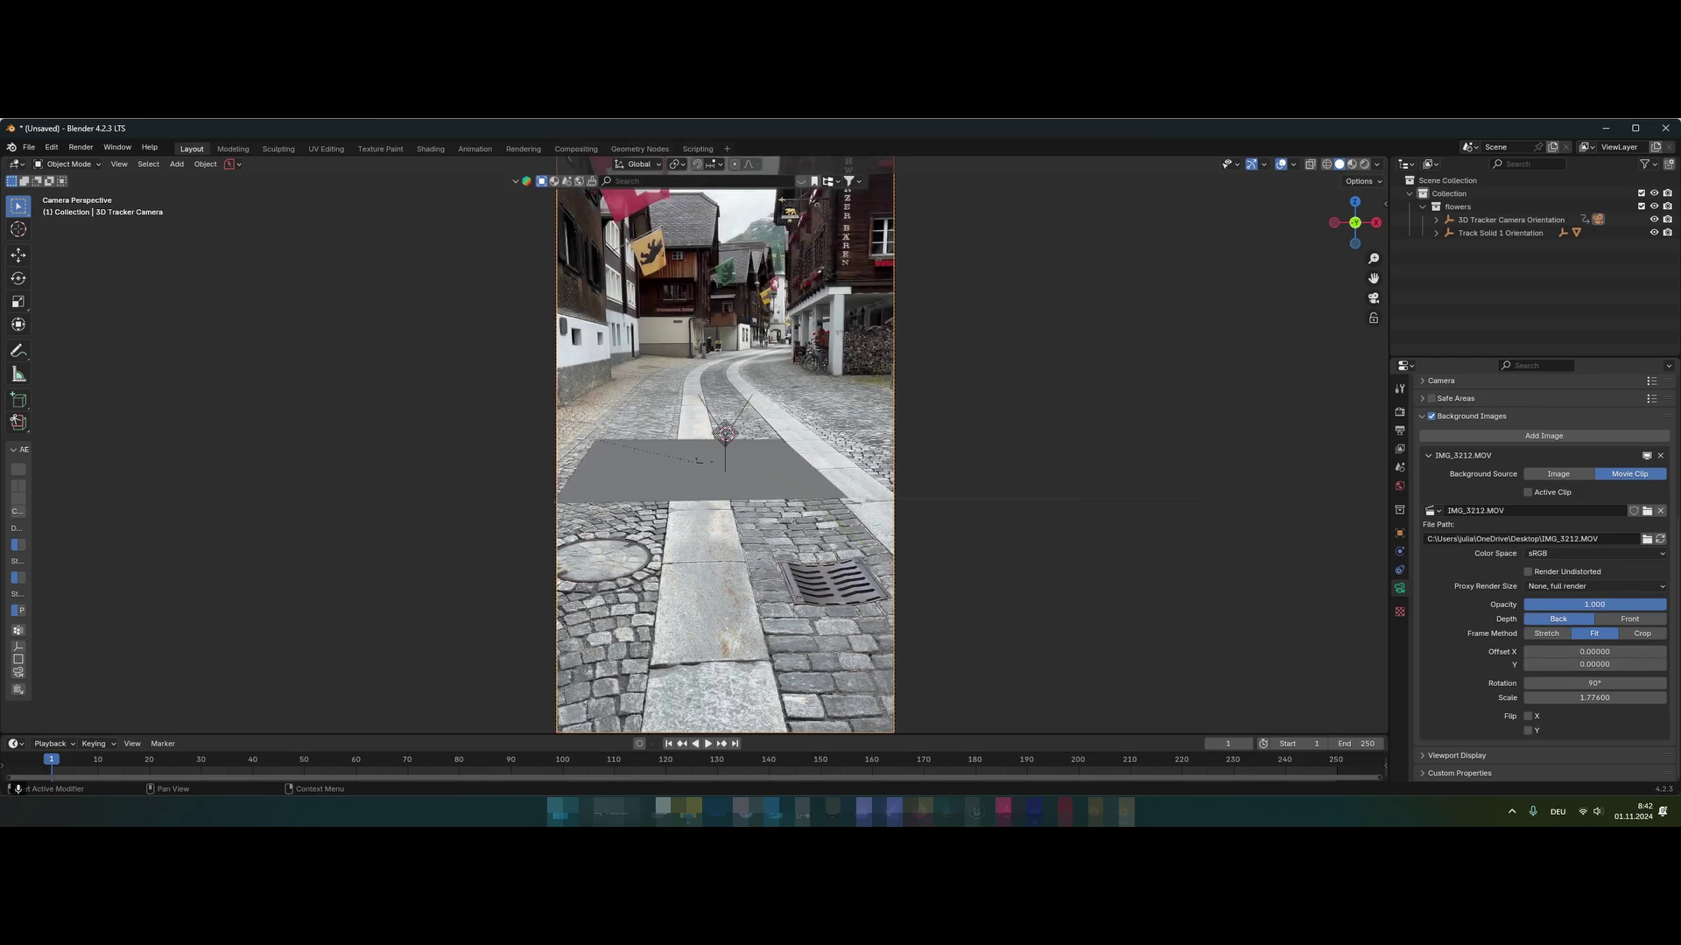
- Play the Blender timeline to about frame 107, checking the tracked plane follows the street footage
click(708, 745)
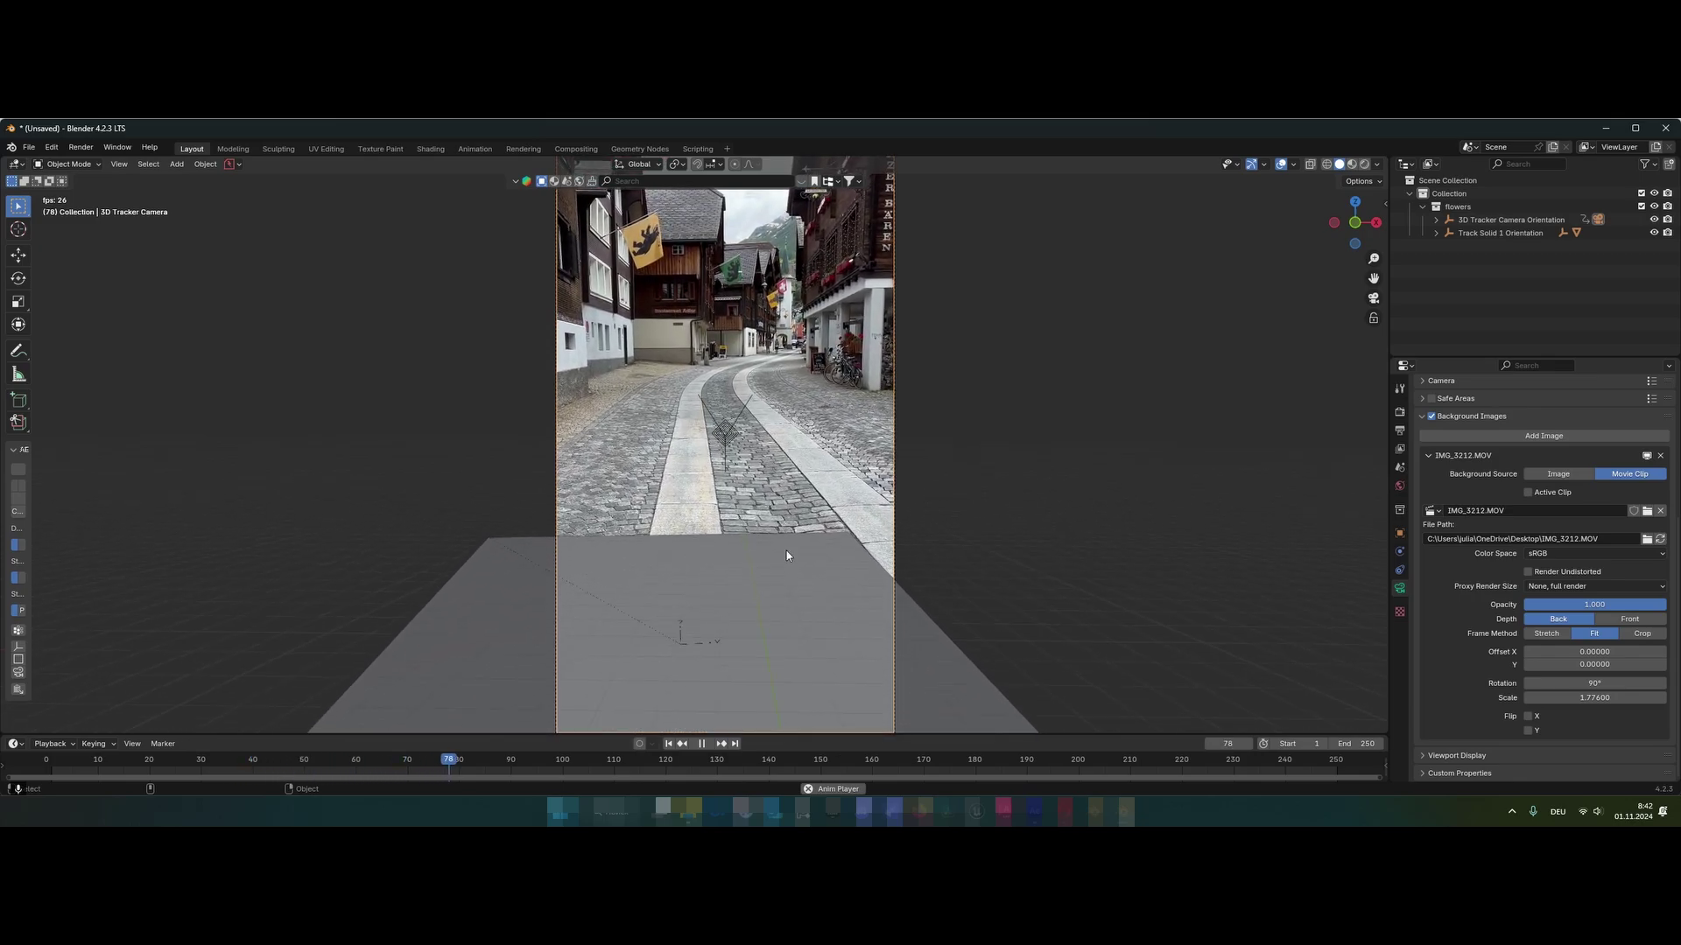
key(space)
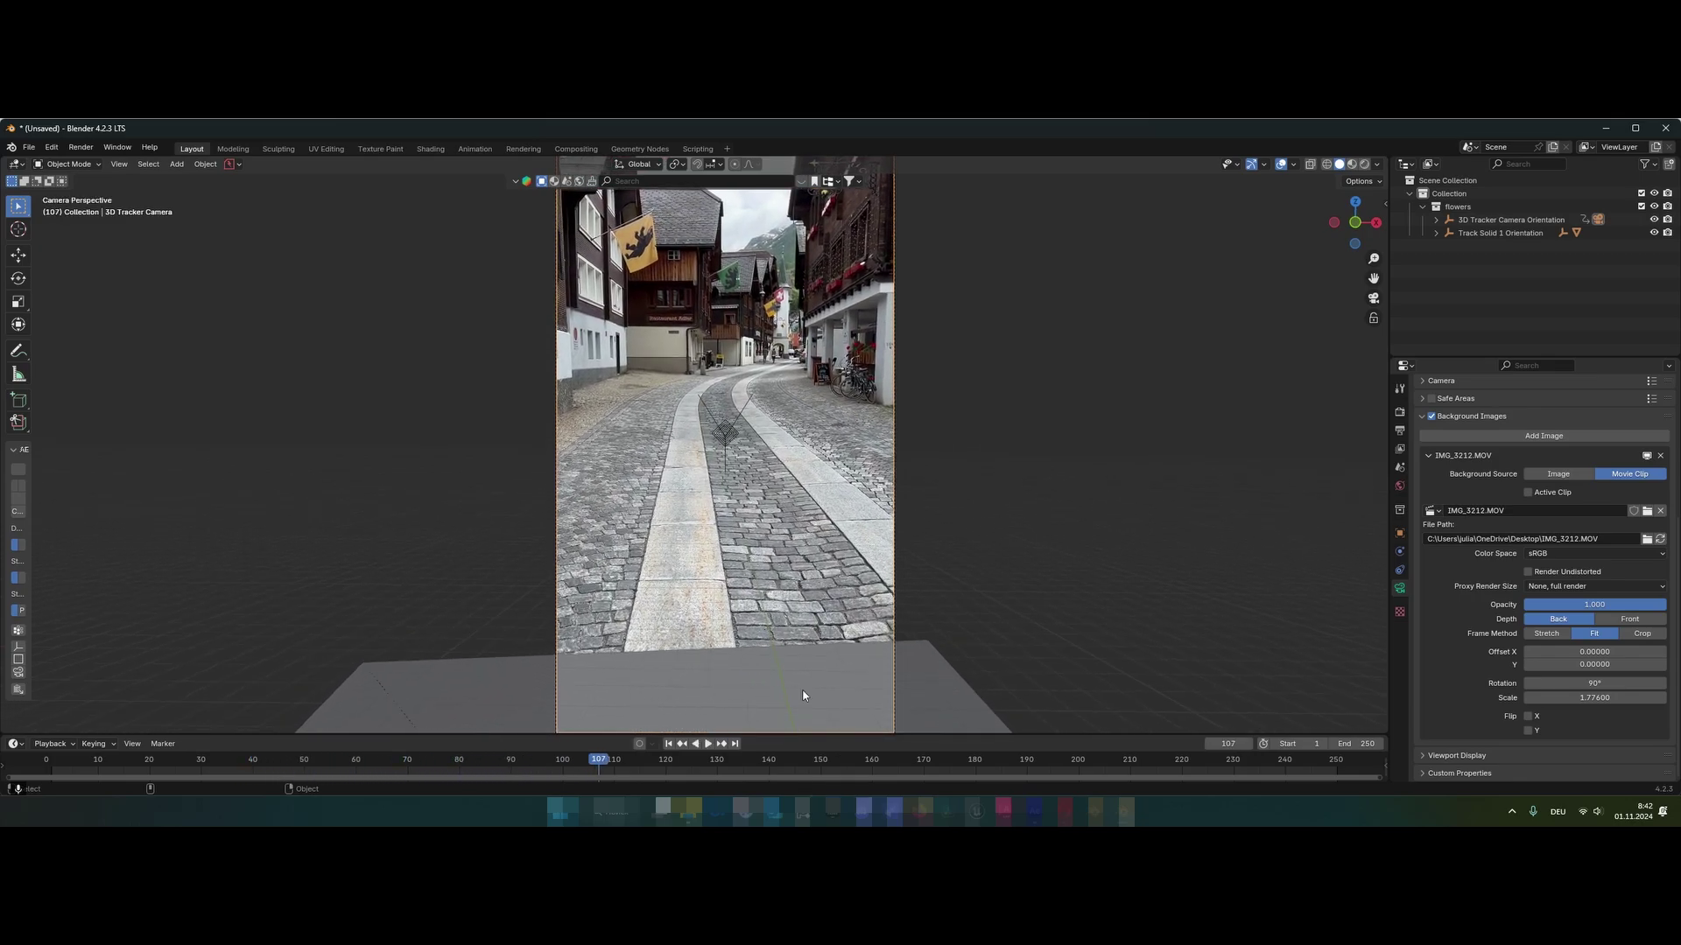